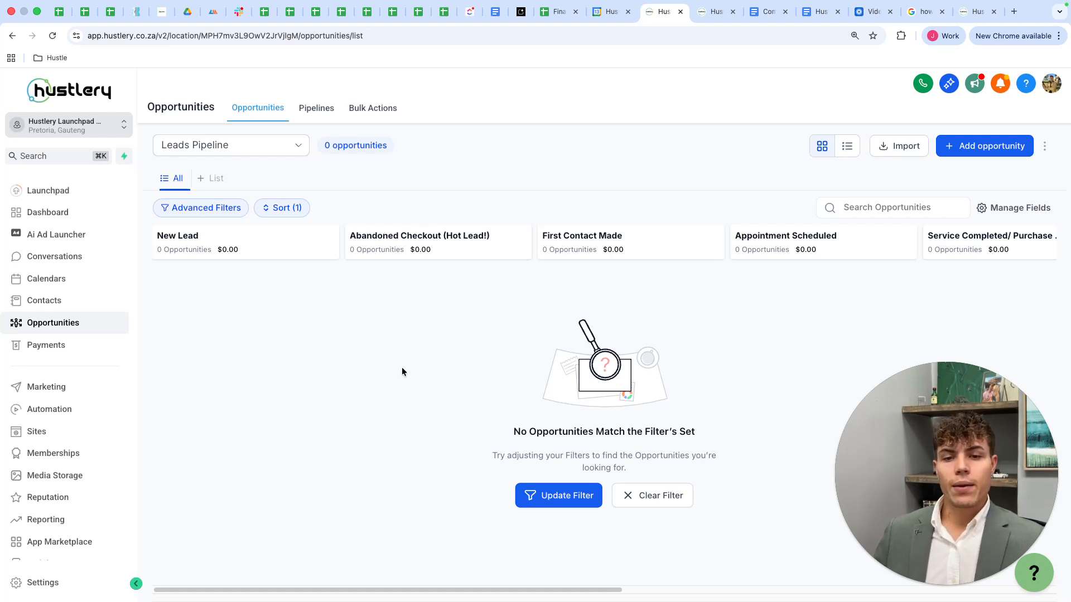
# Switch to the GoHustlery account and look over the available connections in its Integrations settings
pyautogui.click(714, 11)
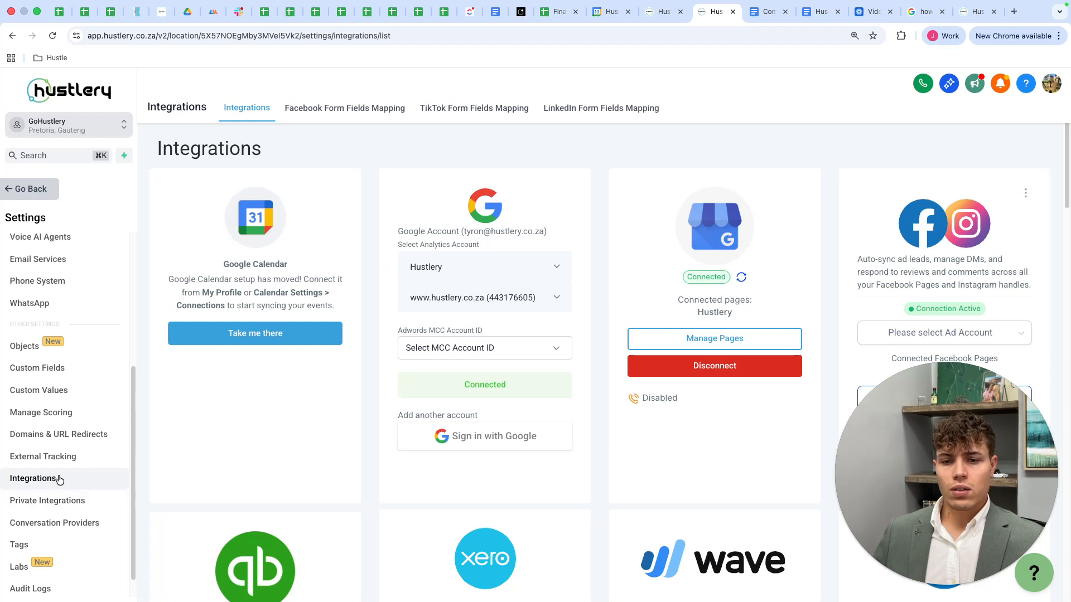
pyautogui.scroll(4, 77, 239)
pyautogui.scroll(-5, 78, 279)
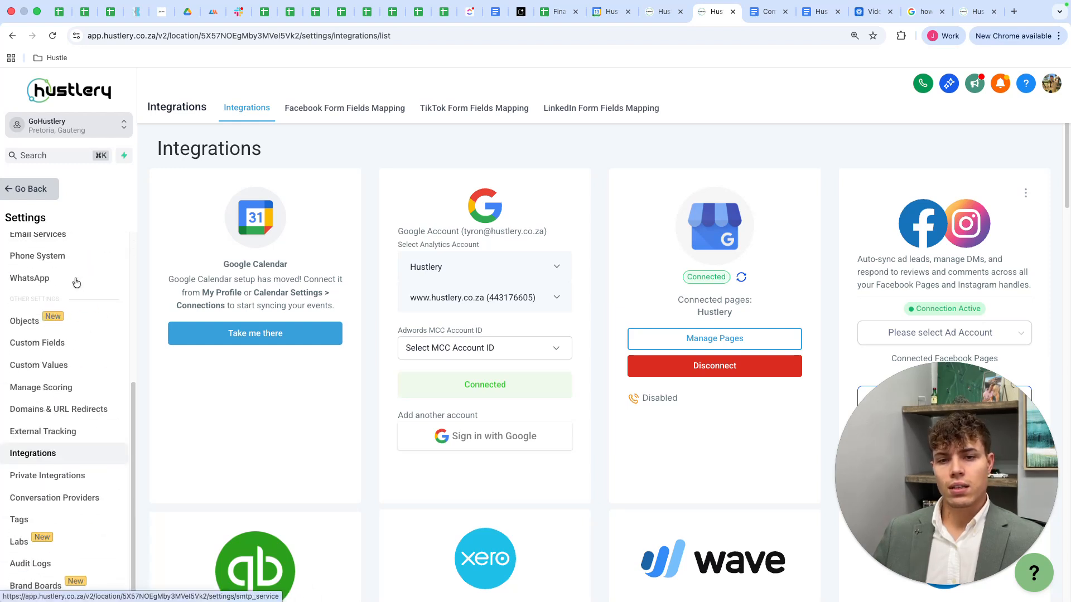
pyautogui.click(49, 455)
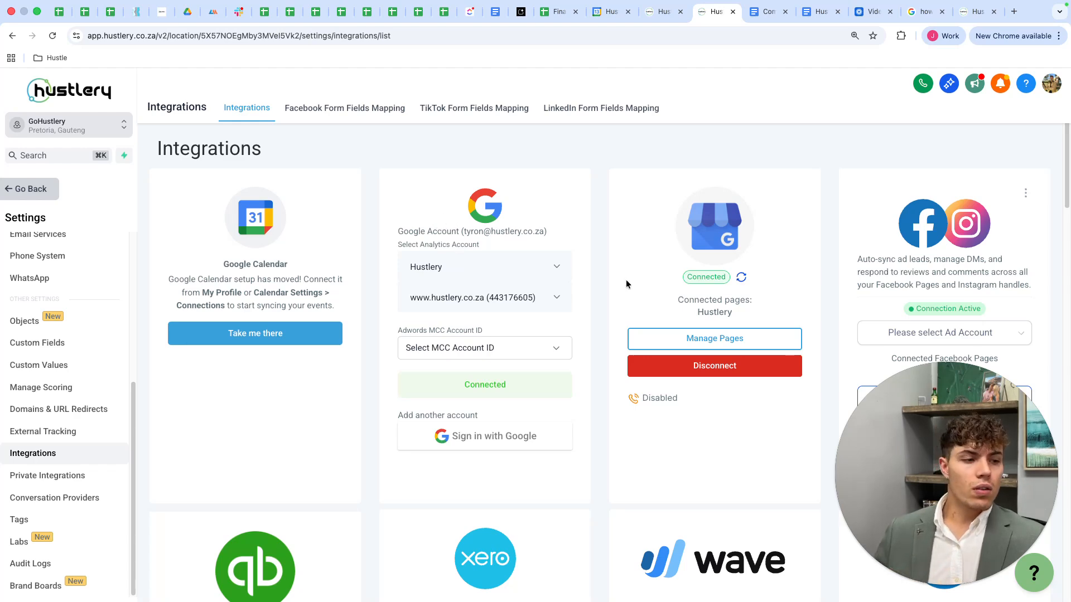
pyautogui.scroll(-2, 625, 295)
pyautogui.scroll(-6, 621, 240)
pyautogui.scroll(8, 668, 235)
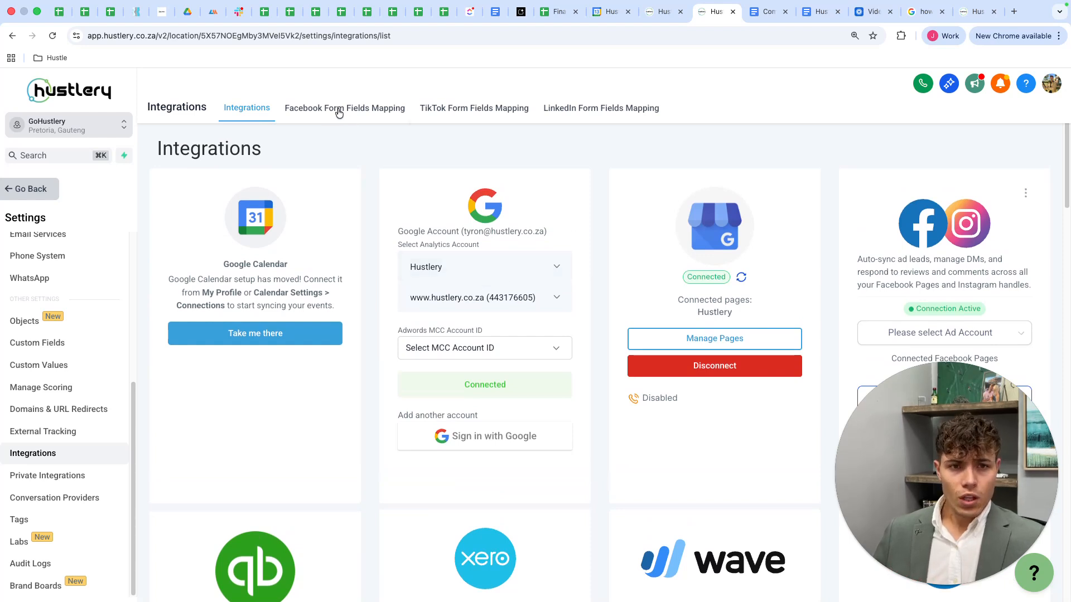
# Open the Facebook Form Fields Mapping and inspect the Hustlery page's lead forms, including the HighIntent/Afrikaans form's field mapping
pyautogui.click(320, 109)
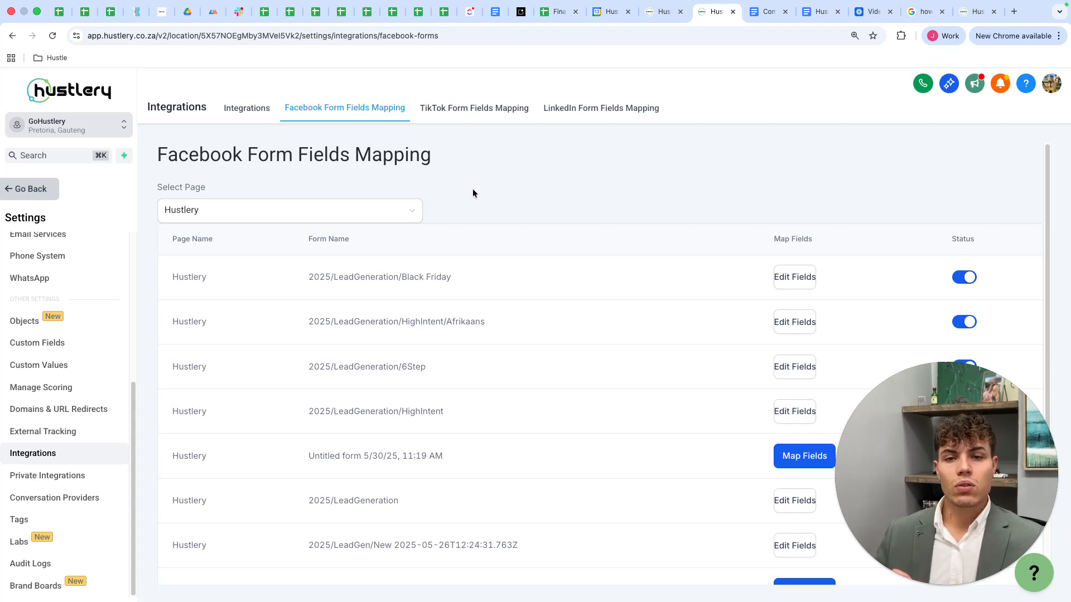
pyautogui.scroll(-1, 459, 229)
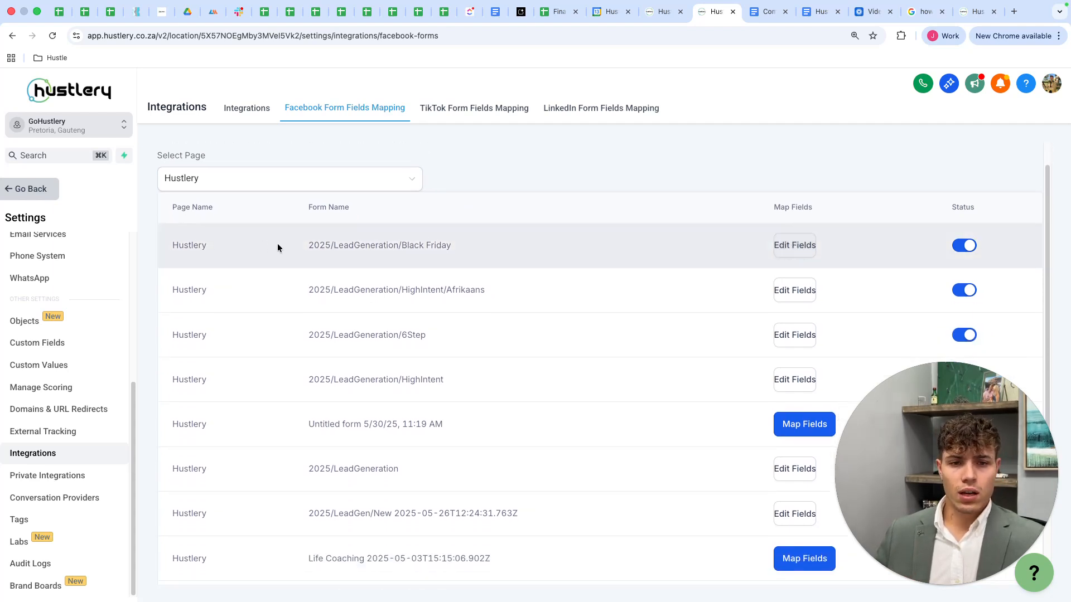
pyautogui.moveTo(329, 245); pyautogui.dragTo(471, 244)
pyautogui.click(471, 244)
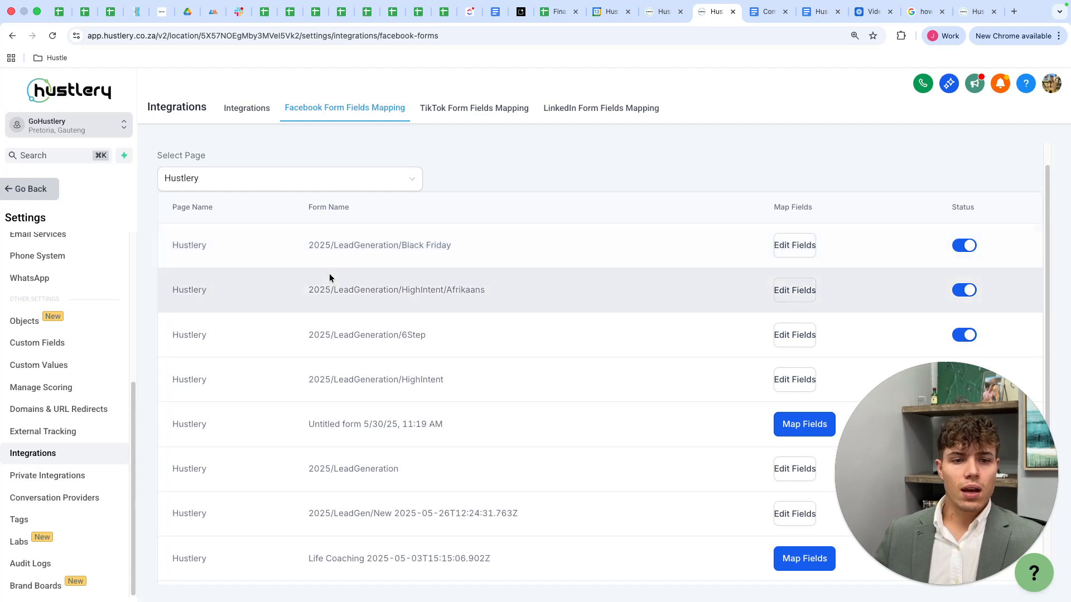
pyautogui.moveTo(302, 288); pyautogui.dragTo(523, 294)
pyautogui.click(524, 294)
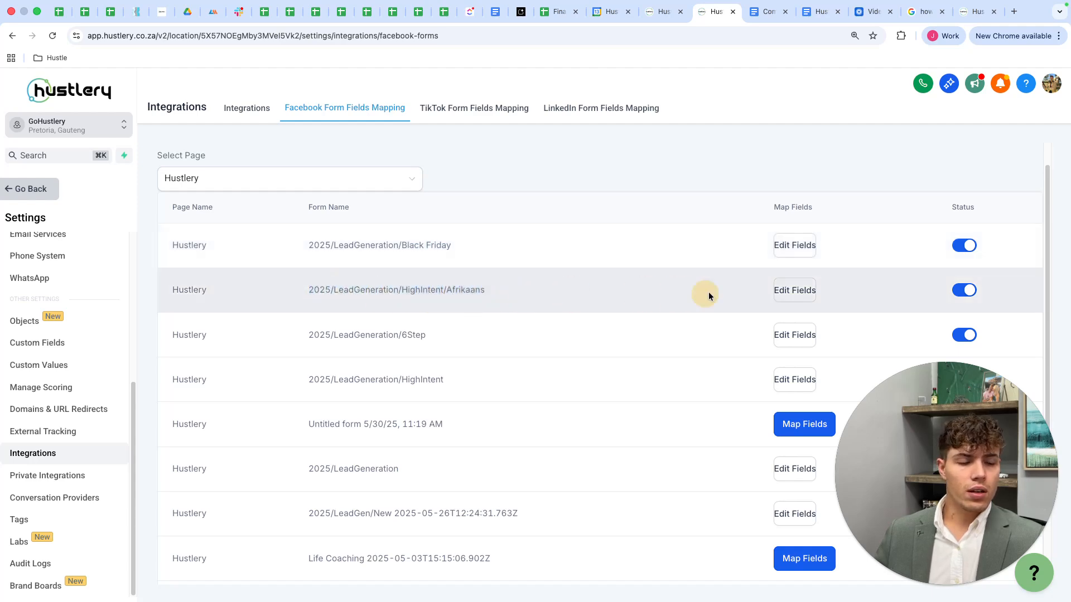
pyautogui.click(790, 294)
pyautogui.click(725, 163)
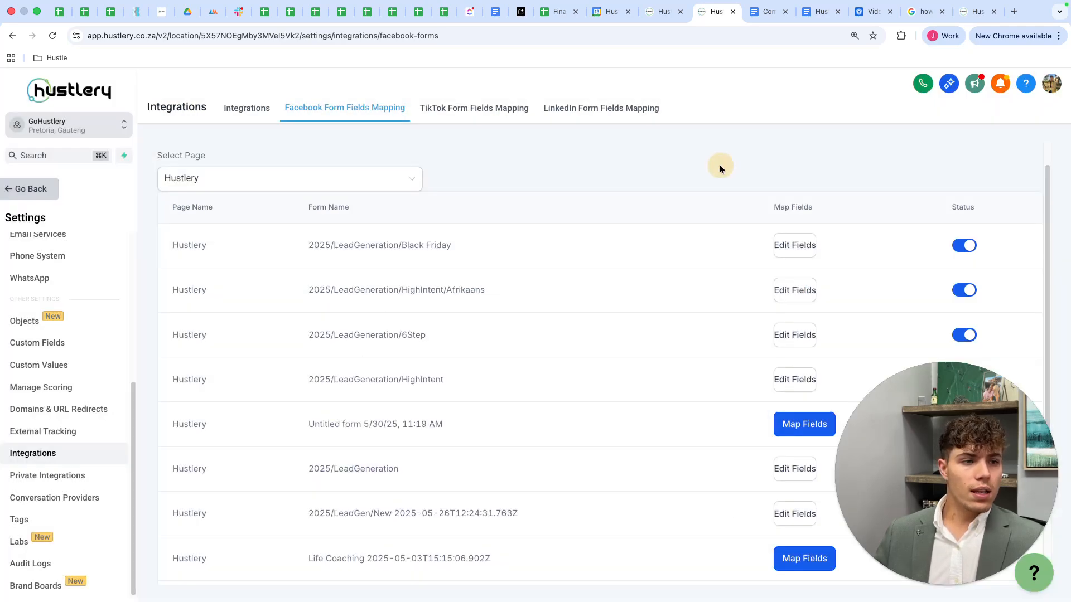
# Open the field mapping of "Untitled form 5/30/25, 11:19 AM" and read its first form question
pyautogui.scroll(-1, 699, 346)
pyautogui.scroll(-2, 700, 347)
pyautogui.scroll(4, 801, 326)
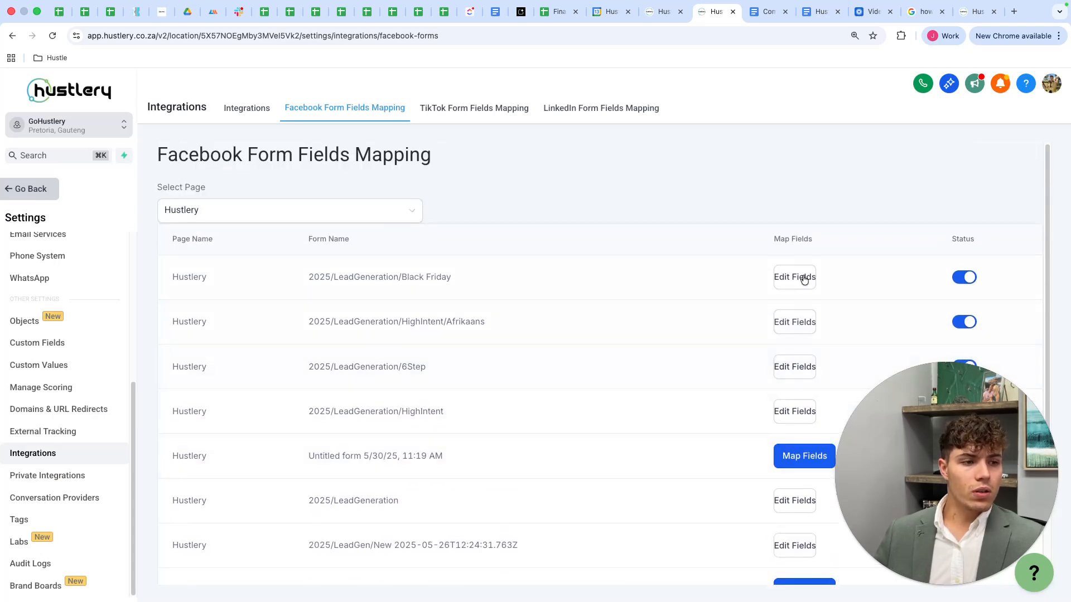
pyautogui.scroll(-5, 789, 332)
pyautogui.click(802, 305)
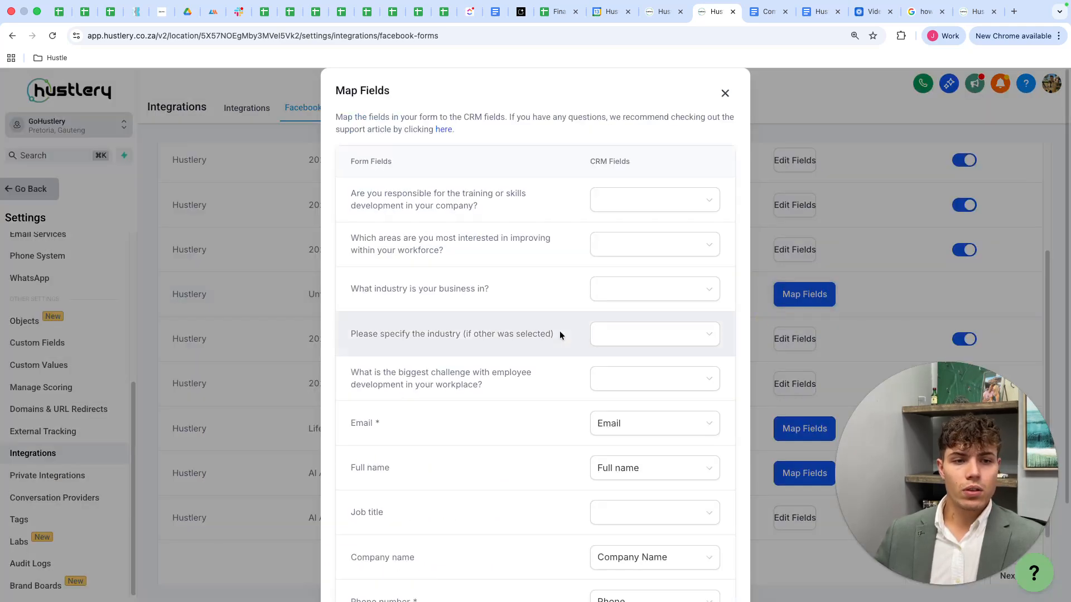
pyautogui.moveTo(352, 194); pyautogui.dragTo(498, 210)
pyautogui.click(497, 210)
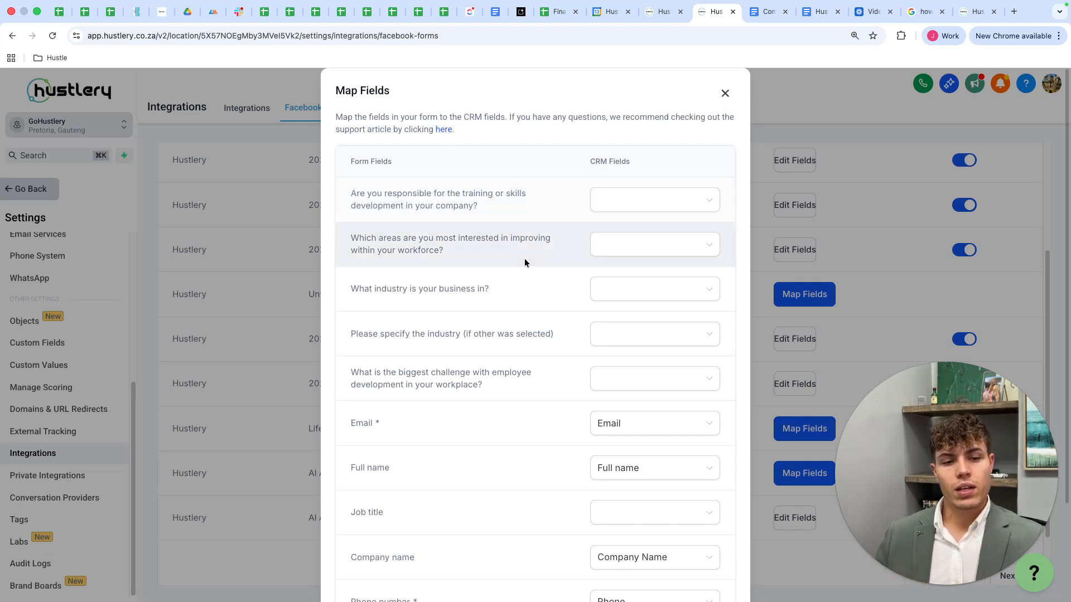
# Check the CRM field choices for the form's Email field without changing its mapping
pyautogui.scroll(-3, 525, 256)
pyautogui.moveTo(351, 336); pyautogui.dragTo(413, 336)
pyautogui.click(413, 336)
pyautogui.click(657, 336)
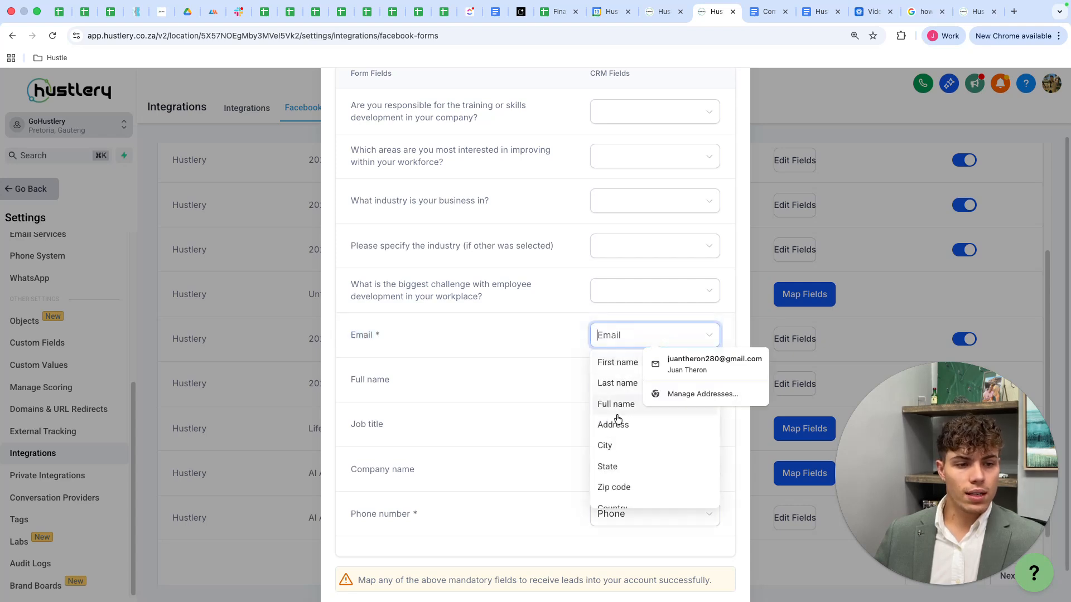
pyautogui.click(573, 344)
# Check the CRM field mappings of the Full name and Phone number form fields, keeping both as they are
pyautogui.moveTo(342, 384); pyautogui.dragTo(426, 379)
pyautogui.click(496, 375)
pyautogui.click(617, 379)
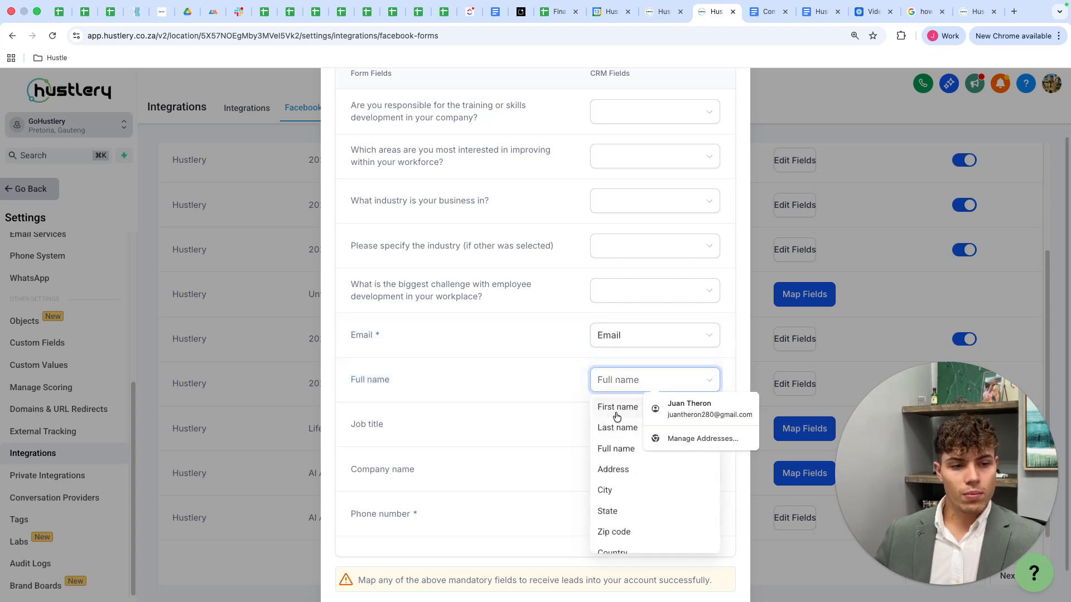
pyautogui.click(545, 375)
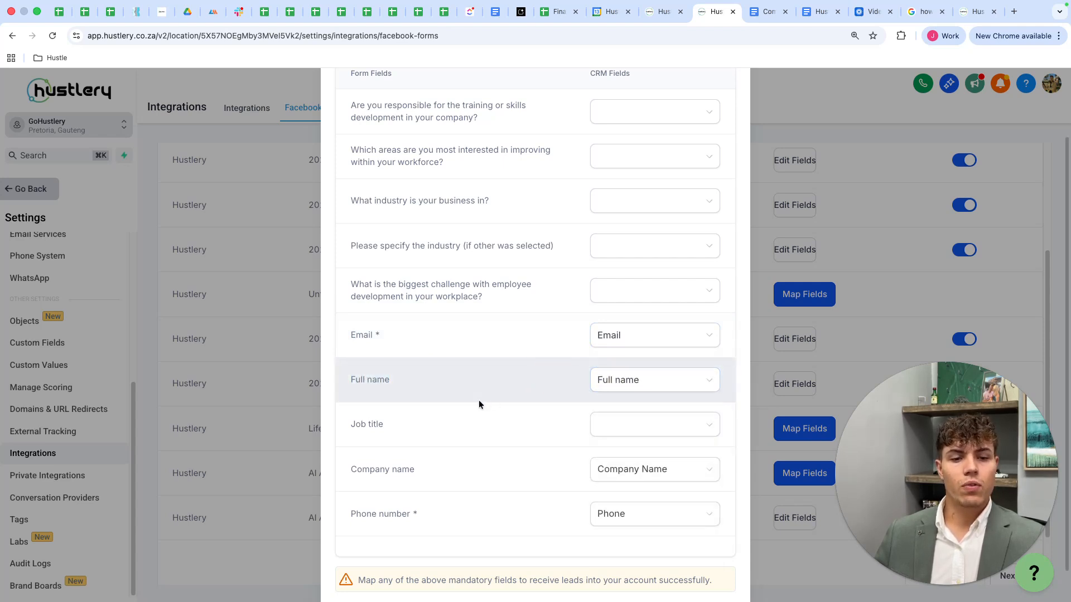
pyautogui.moveTo(351, 514); pyautogui.dragTo(417, 521)
pyautogui.click(517, 509)
pyautogui.click(597, 513)
pyautogui.click(560, 505)
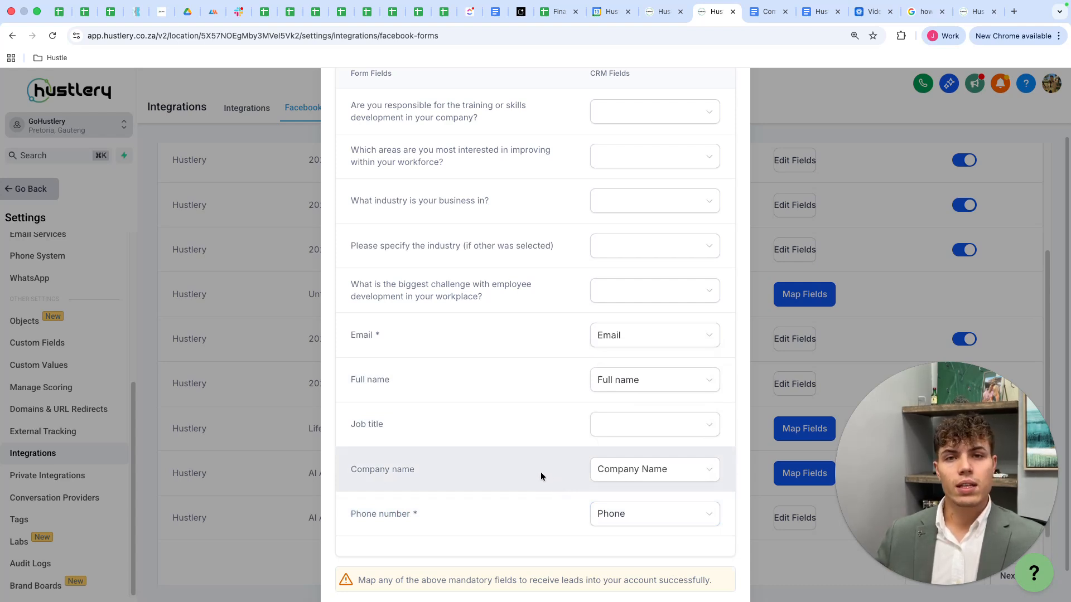
# Browse the CRM fields offered for the question about responsibility for training or skills development, leaving it unmapped
pyautogui.scroll(3, 538, 470)
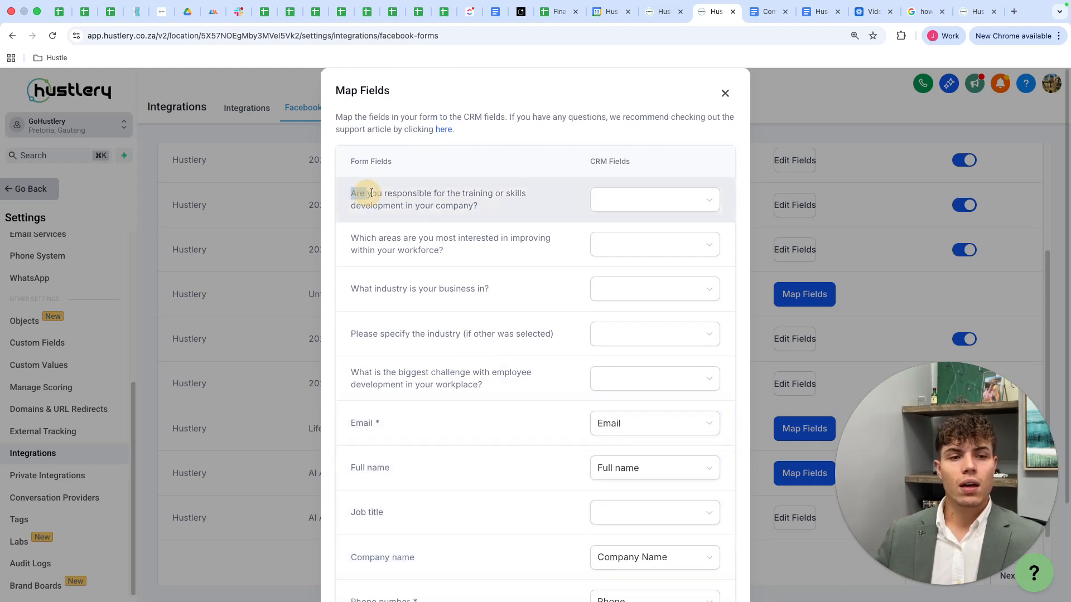
pyautogui.moveTo(359, 194); pyautogui.dragTo(480, 210)
pyautogui.click(484, 207)
pyautogui.click(598, 201)
pyautogui.click(605, 199)
pyautogui.click(605, 199)
pyautogui.scroll(-3, 617, 270)
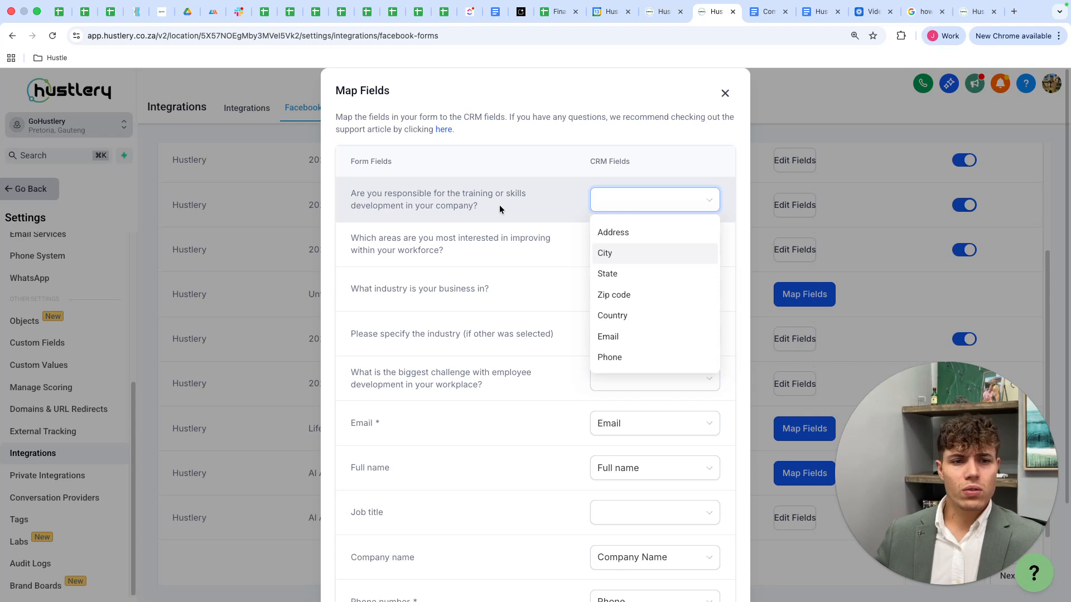
pyautogui.scroll(-3, 660, 270)
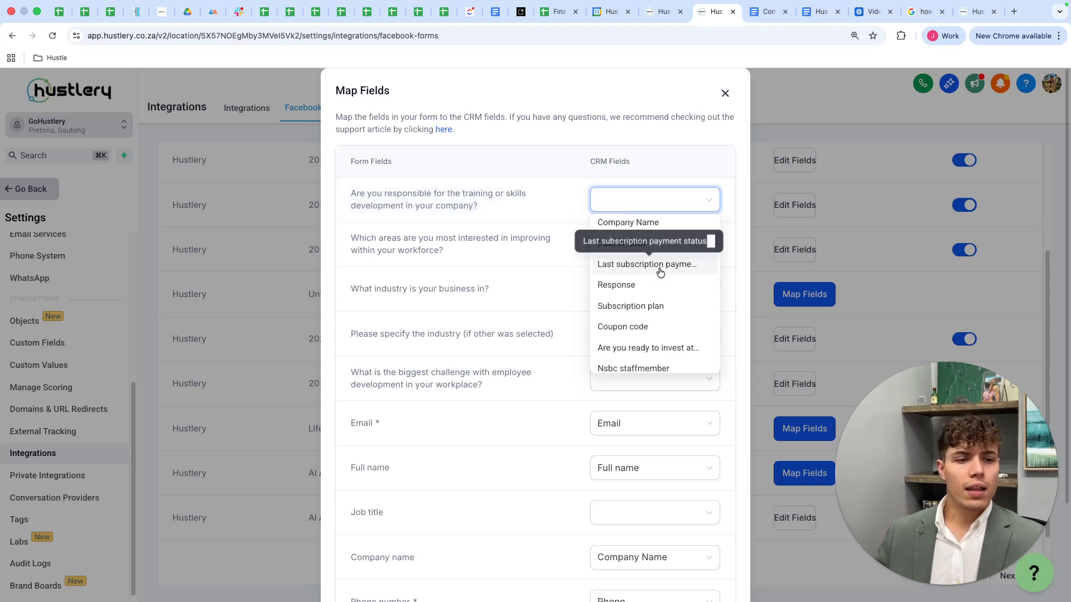
pyautogui.scroll(-4, 661, 310)
pyautogui.scroll(-3, 661, 310)
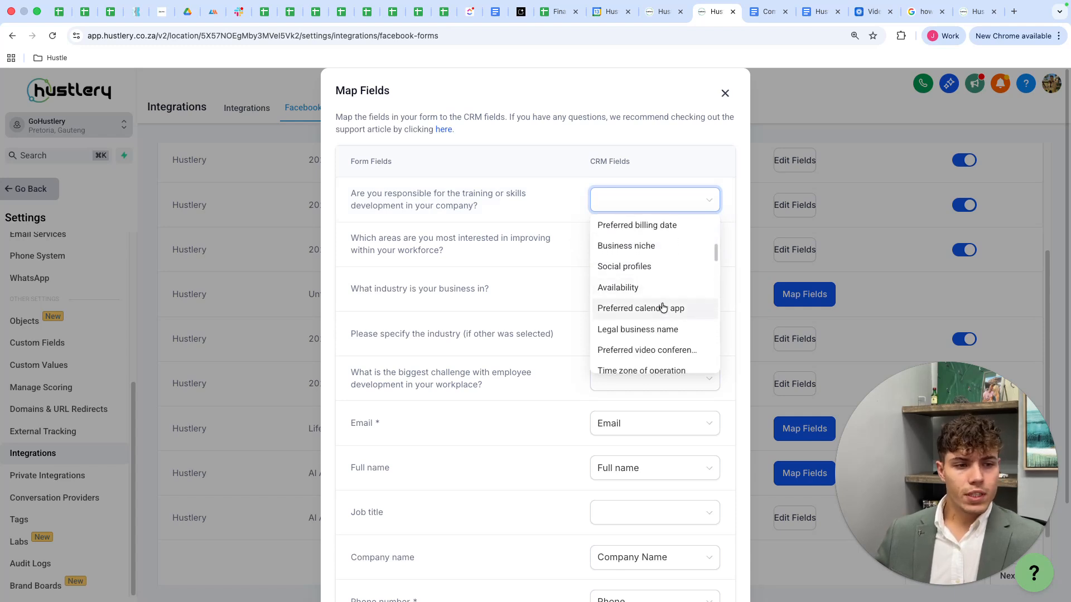
pyautogui.scroll(-1, 664, 301)
pyautogui.scroll(-5, 646, 325)
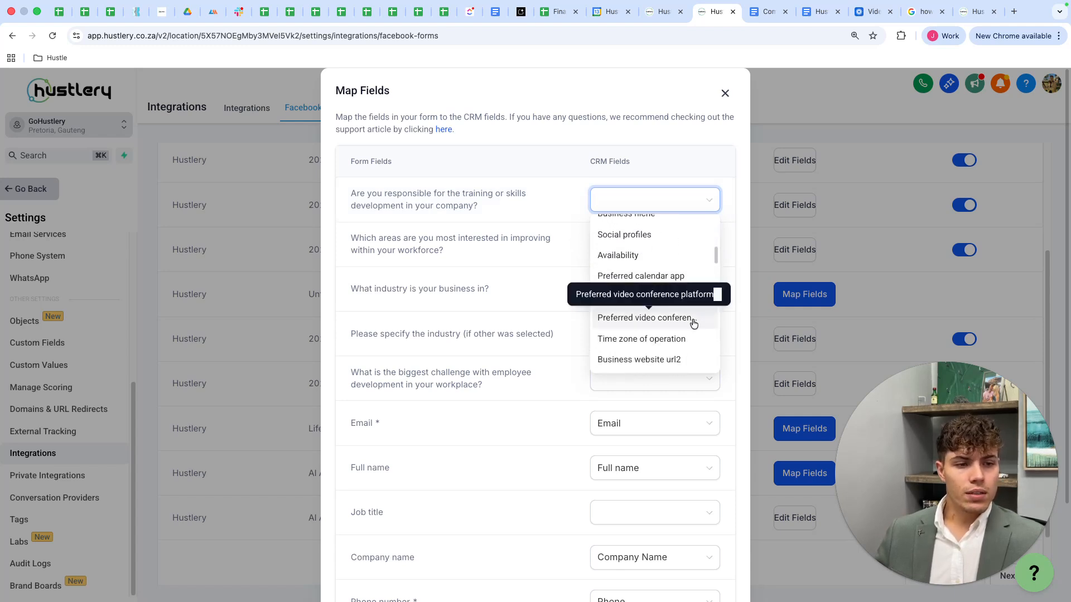
pyautogui.scroll(-5, 616, 324)
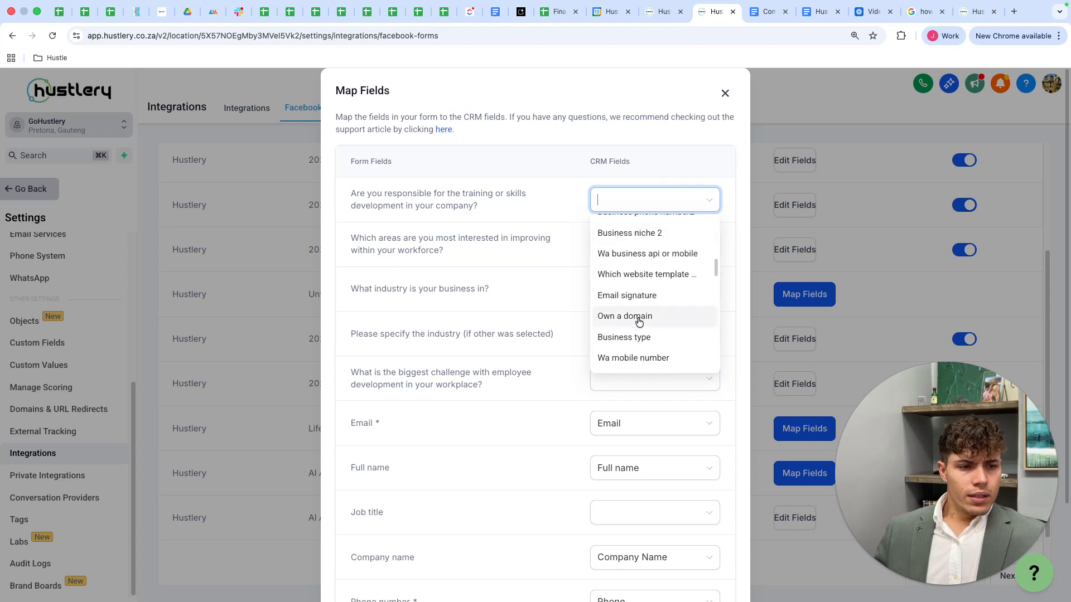
pyautogui.scroll(-5, 630, 300)
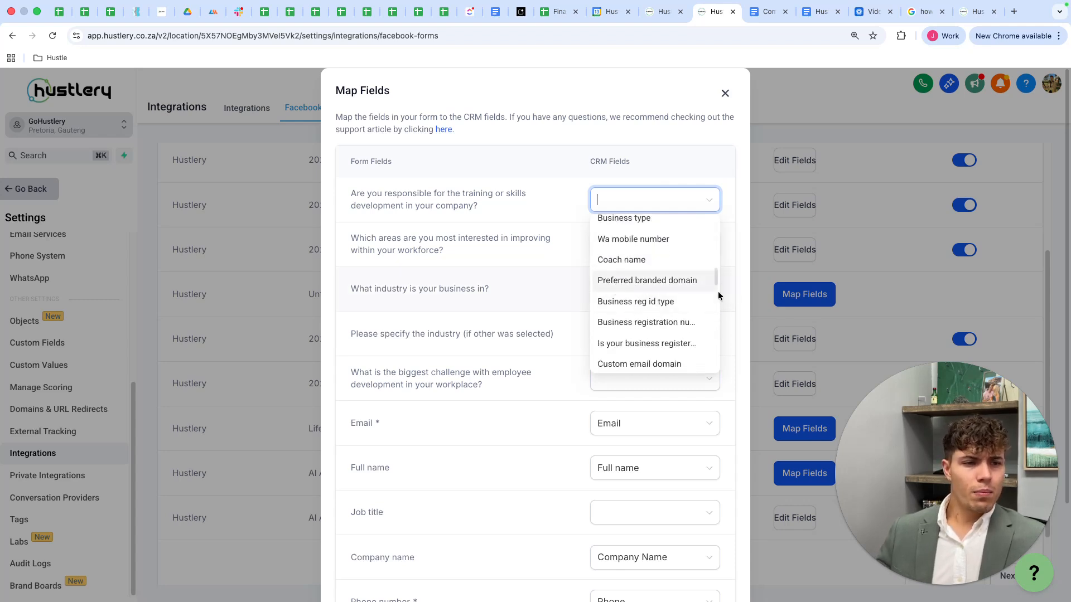
pyautogui.scroll(-1, 645, 299)
pyautogui.scroll(-2, 632, 355)
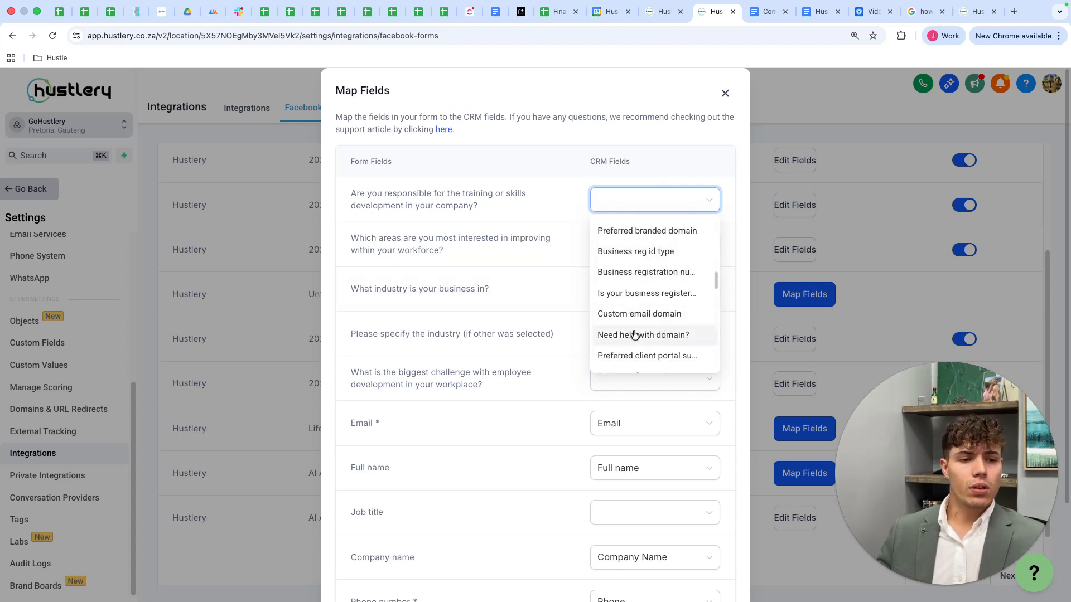
pyautogui.click(577, 203)
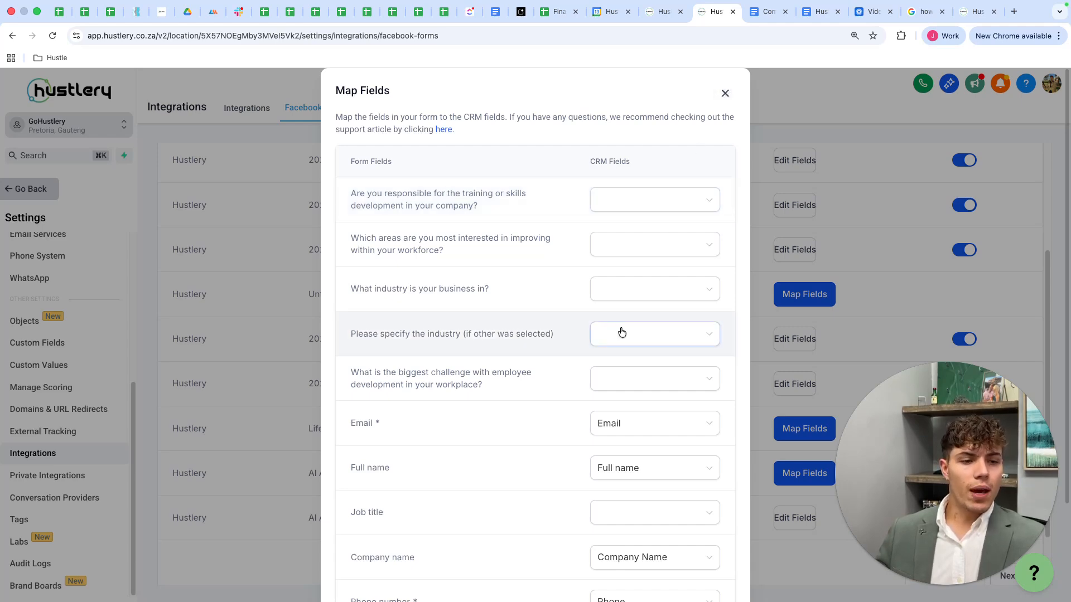
# Review the remaining field mappings and close the Map Fields dialog without confirming
pyautogui.scroll(-3, 622, 334)
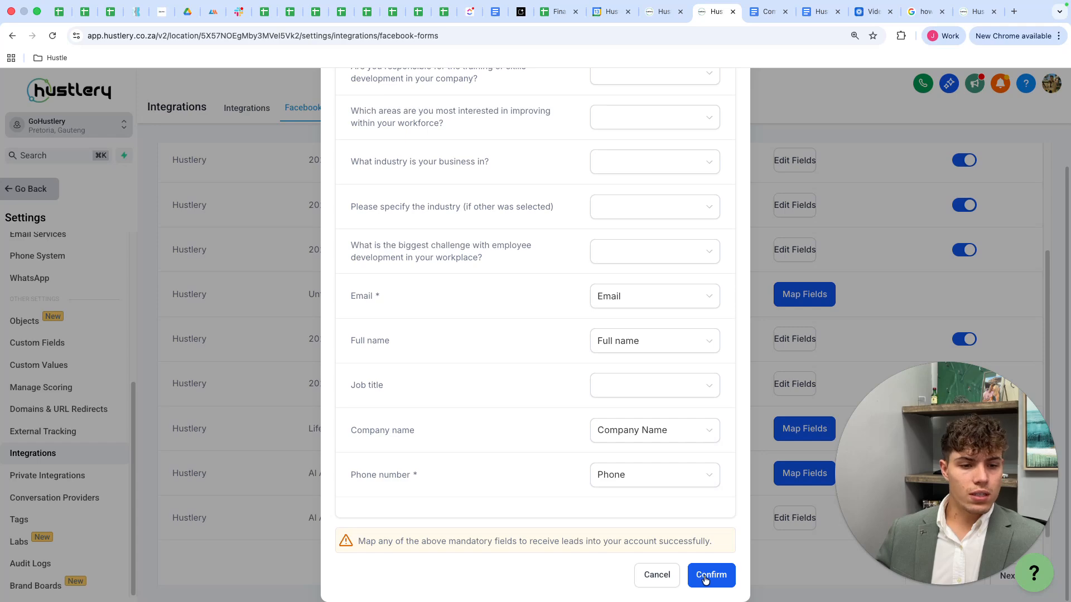
pyautogui.scroll(3, 708, 184)
pyautogui.click(728, 99)
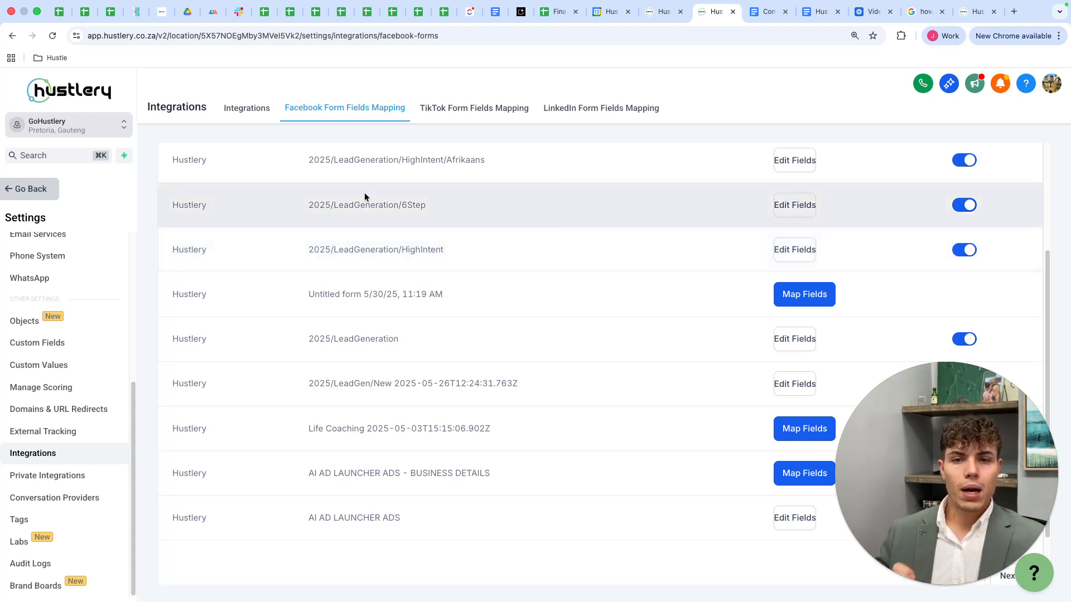
# Switch back to the Hustlery Launchpad account's Opportunities and view the Leads Pipeline stages
pyautogui.click(651, 15)
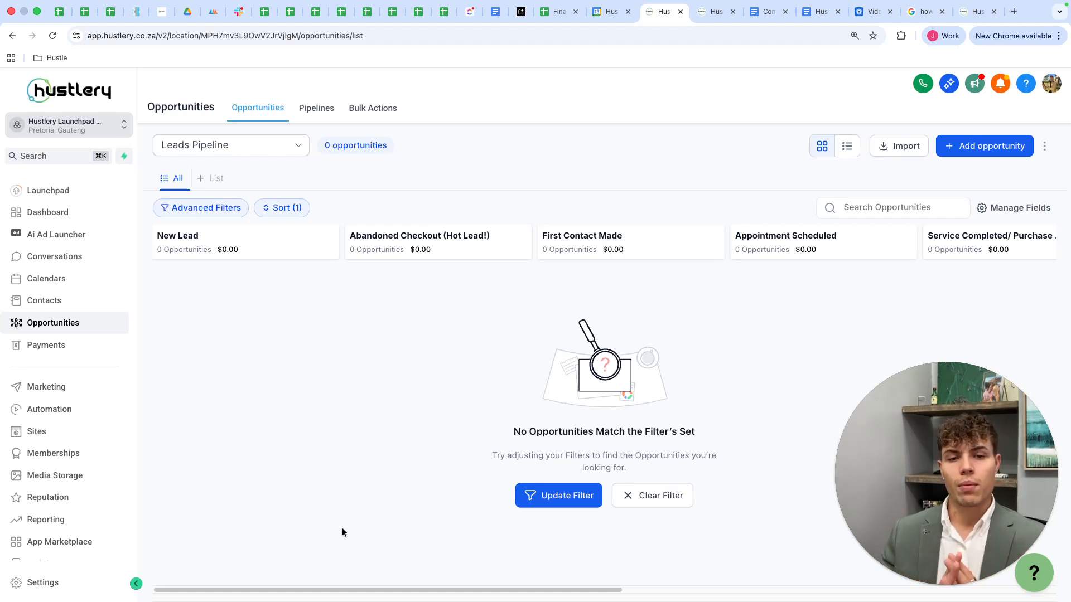
pyautogui.moveTo(263, 591); pyautogui.dragTo(239, 569)
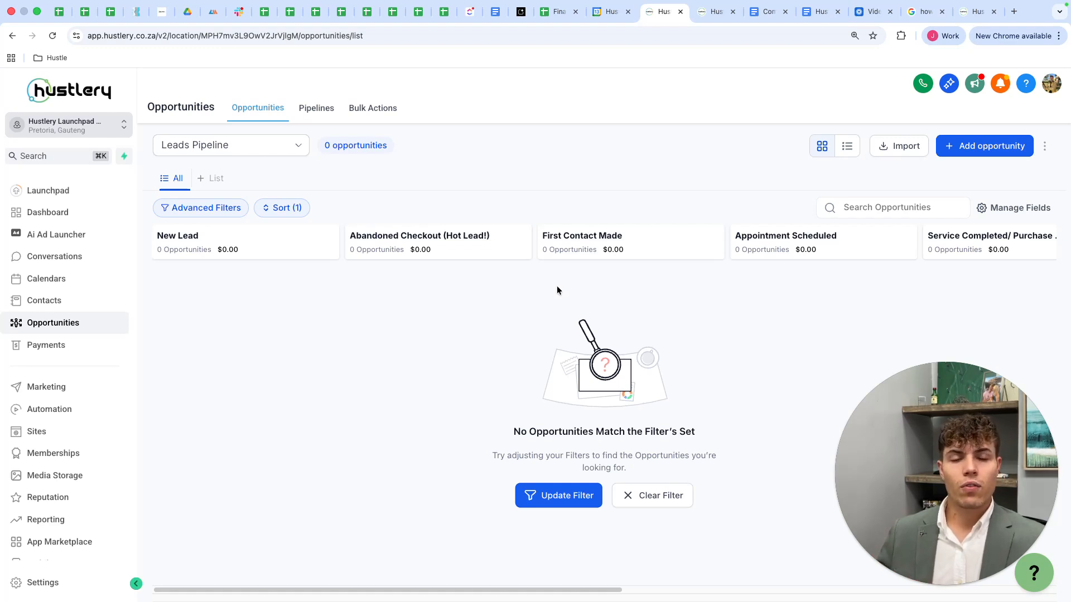
pyautogui.moveTo(494, 586); pyautogui.dragTo(407, 553)
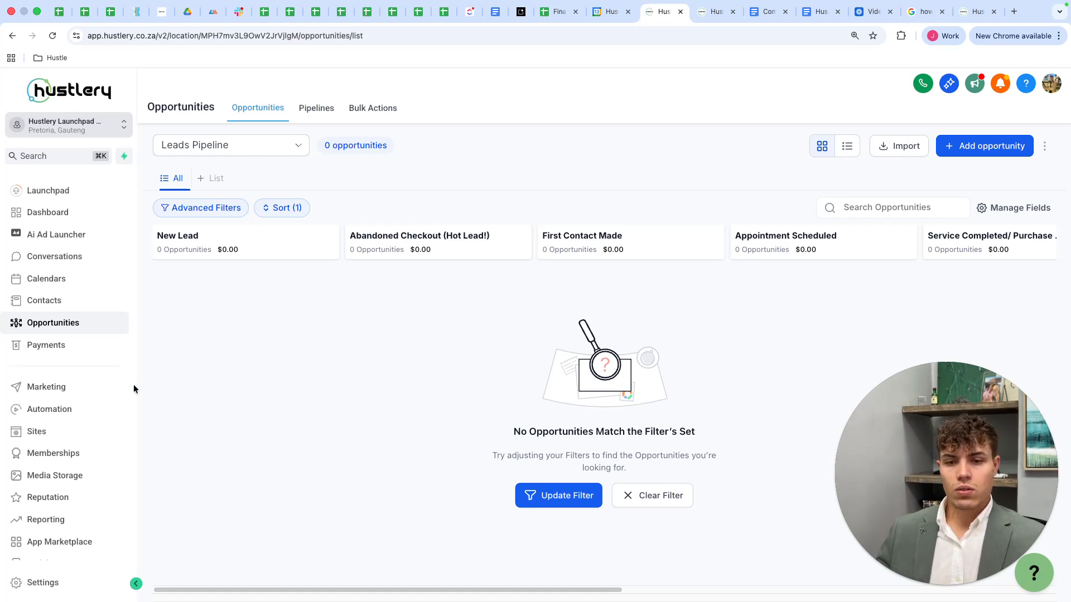
# Open the "1) Capture" folder in the Automation workflows and look through its lead capture workflows
pyautogui.click(54, 410)
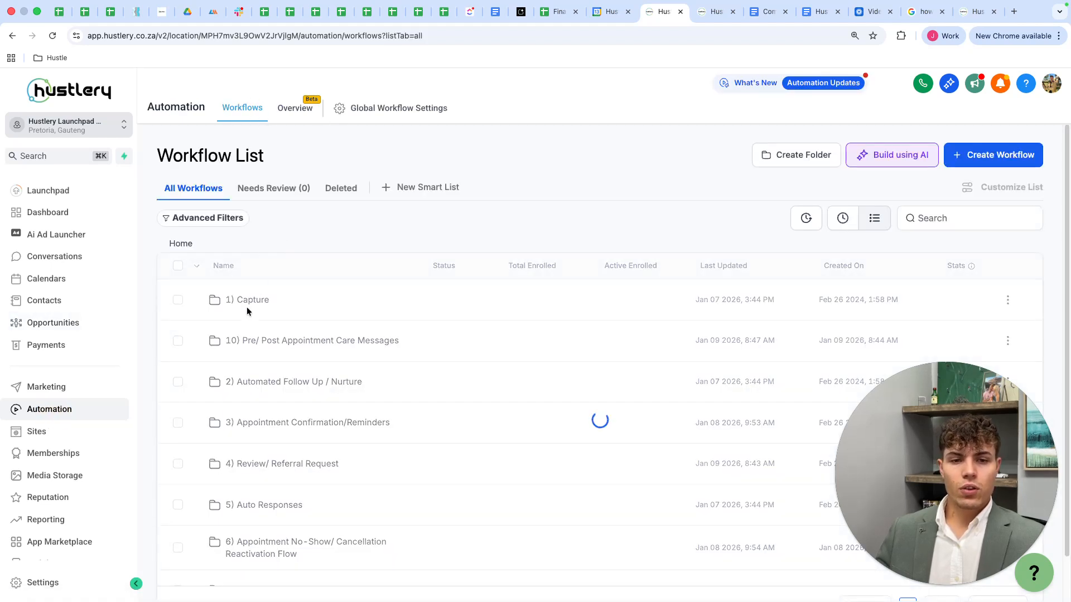
pyautogui.click(266, 301)
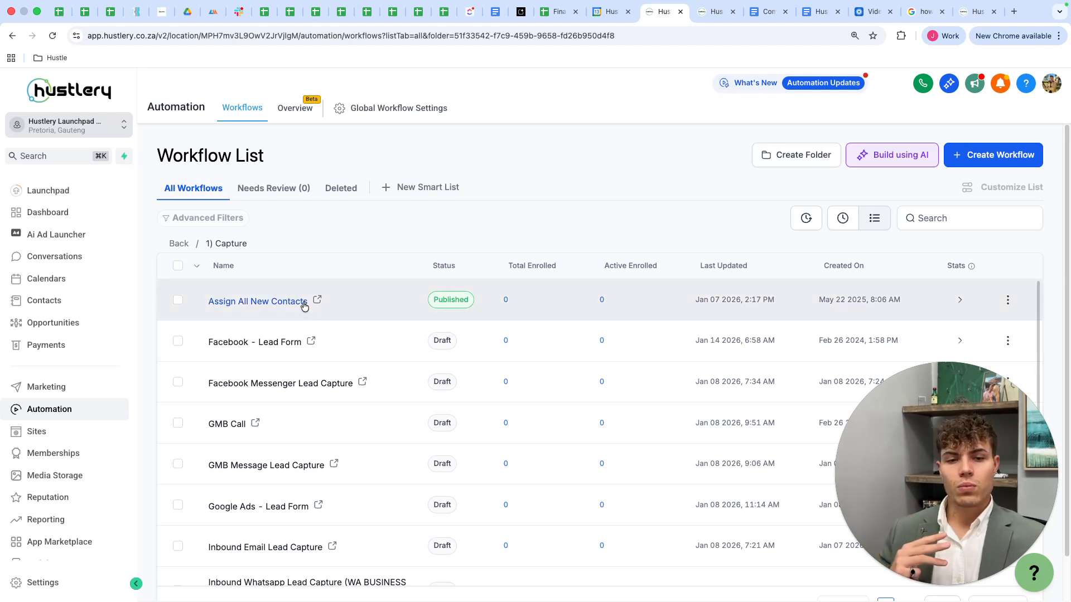
pyautogui.scroll(-1, 325, 327)
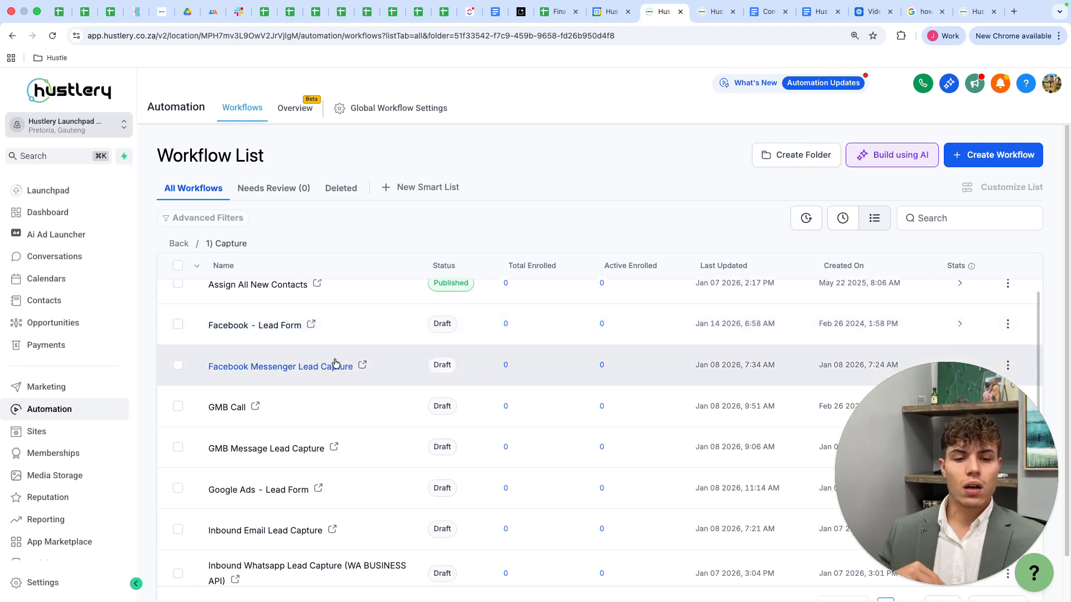
pyautogui.scroll(-1, 334, 362)
pyautogui.scroll(1, 334, 365)
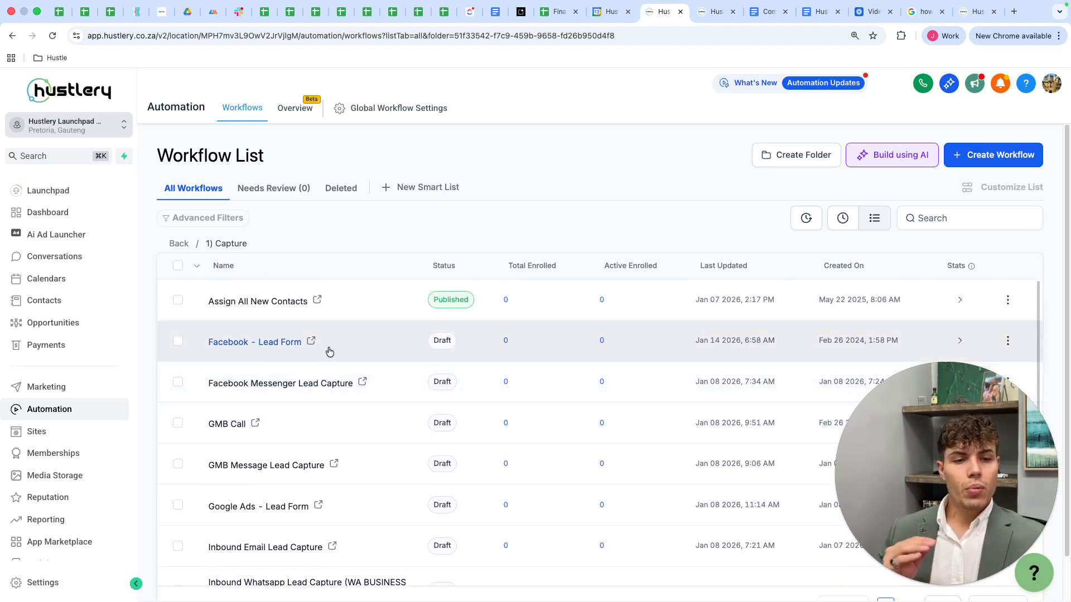
pyautogui.scroll(-1, 326, 363)
pyautogui.scroll(-4, 326, 365)
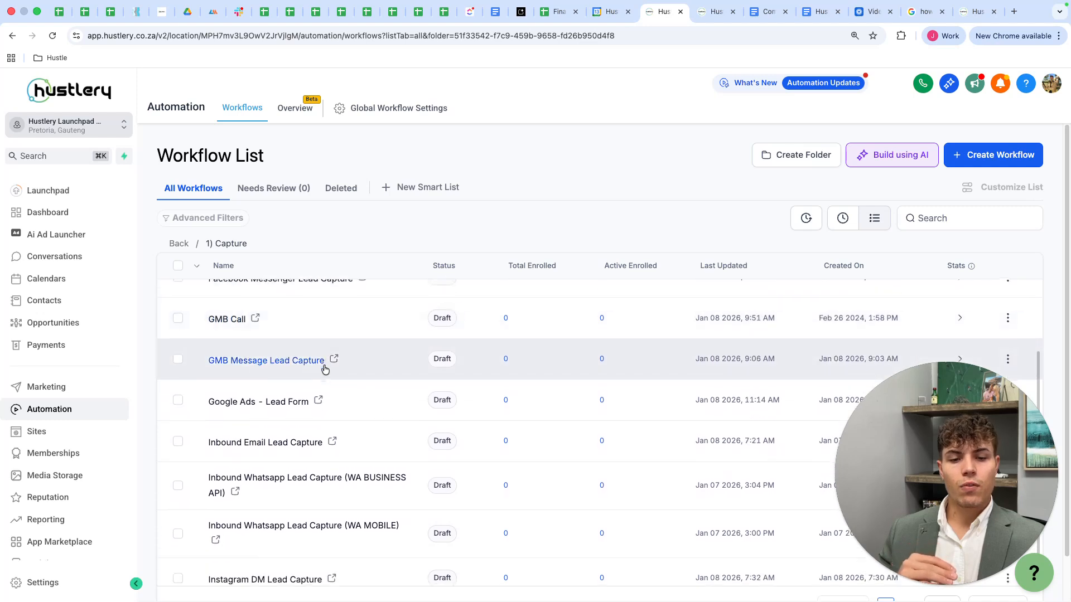
# Open the "Facebook - Lead Form" workflow and the settings of its Facebook Lead Form Submitted trigger
pyautogui.scroll(-1, 341, 442)
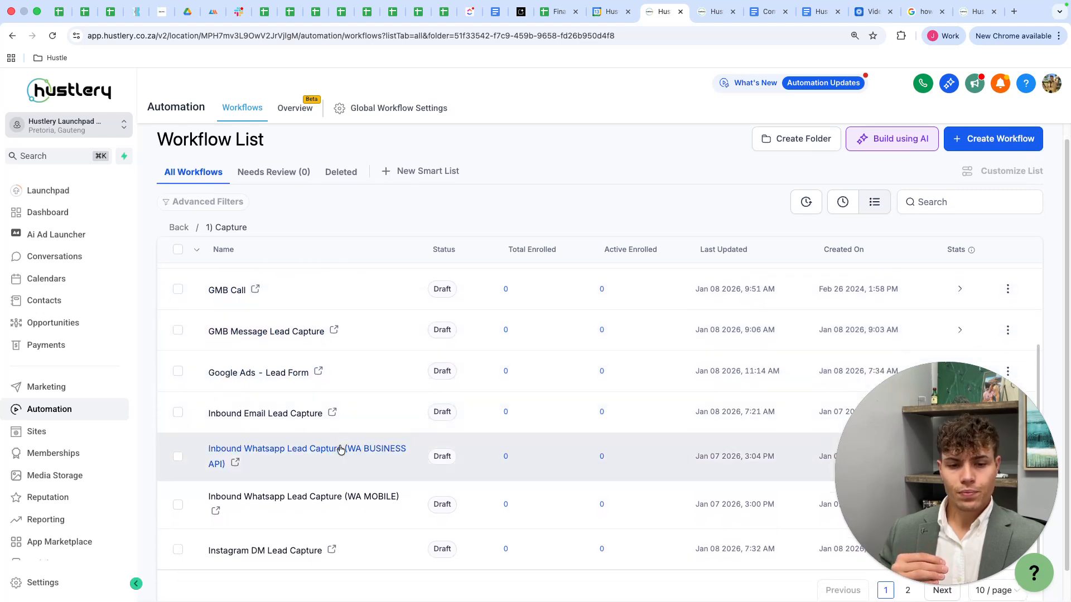
pyautogui.scroll(4, 335, 441)
pyautogui.scroll(2, 302, 429)
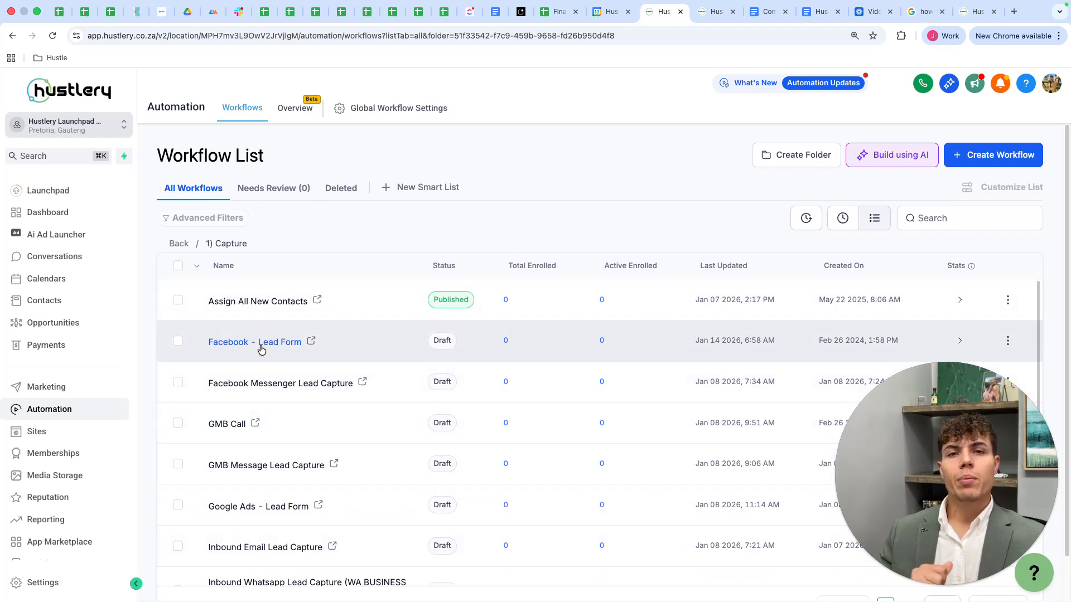
pyautogui.click(261, 348)
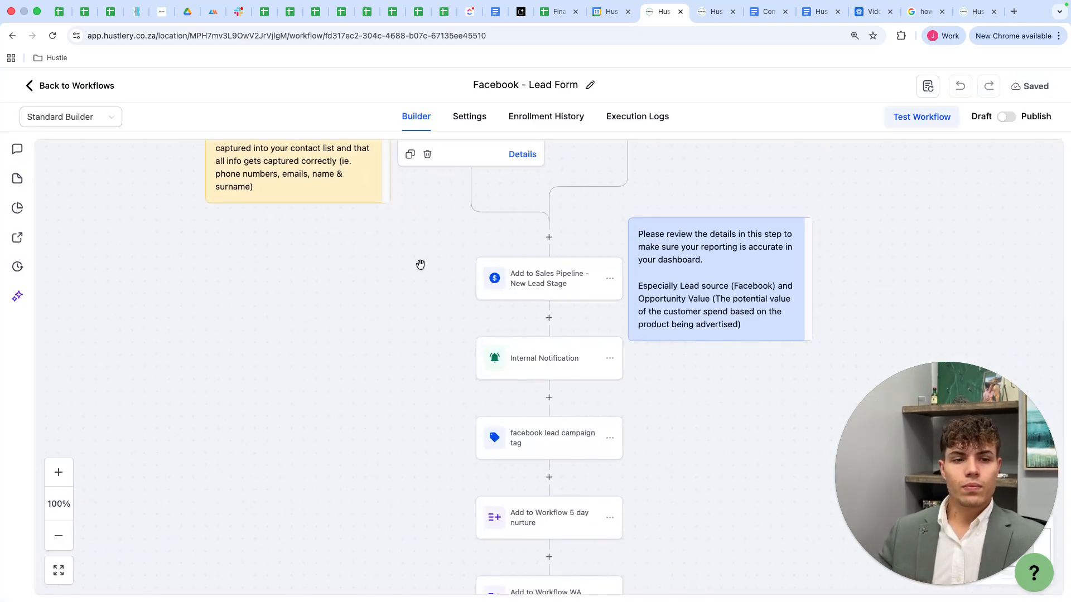
pyautogui.moveTo(420, 264); pyautogui.dragTo(393, 405)
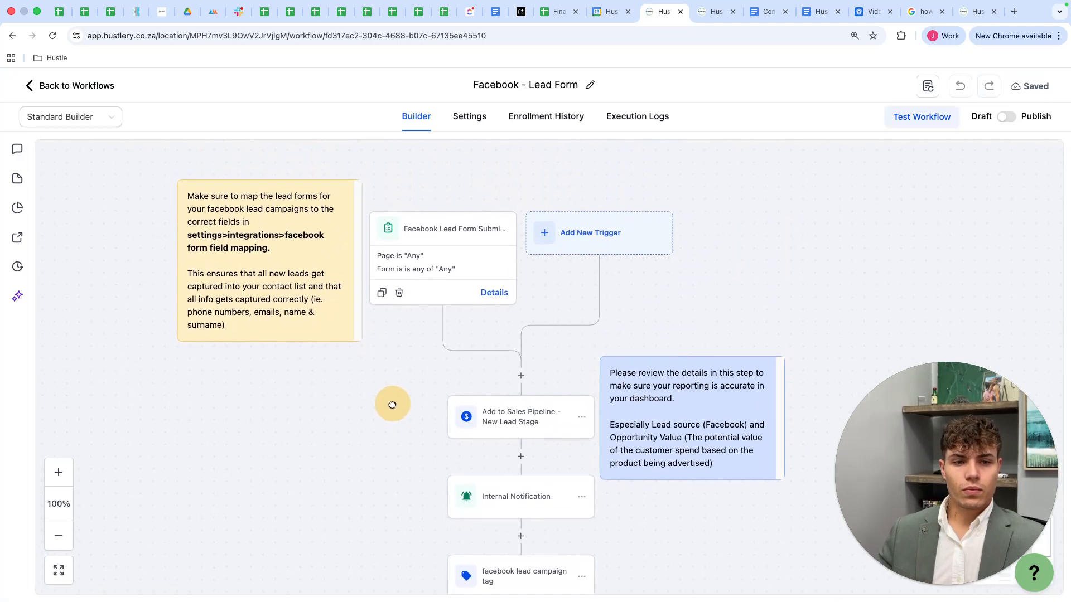
pyautogui.click(431, 234)
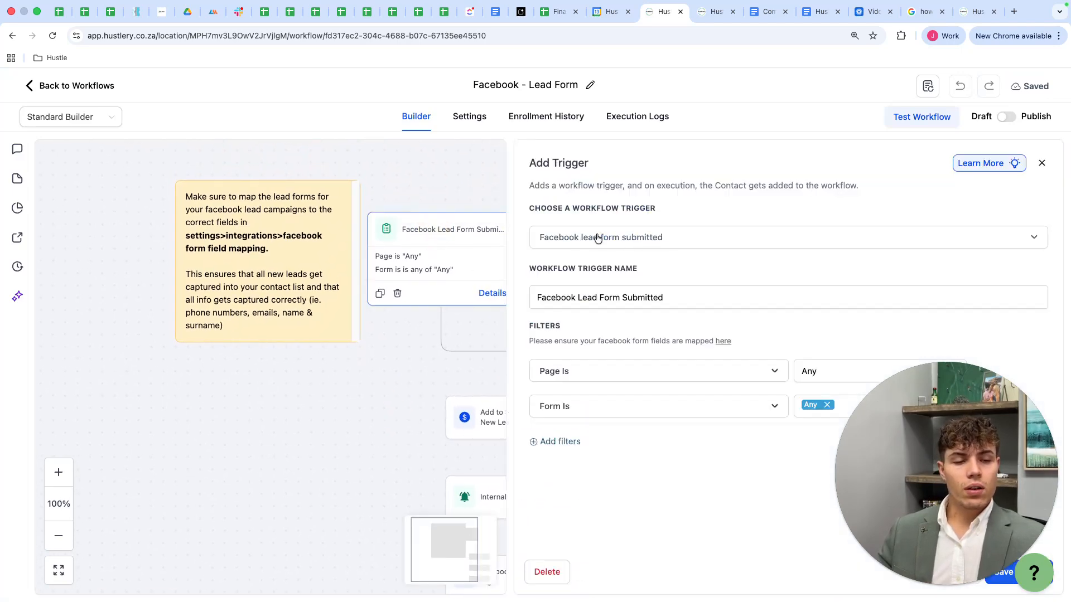
# Search the available workflow triggers for "googl" and for "form"
pyautogui.click(639, 246)
pyautogui.click(602, 267)
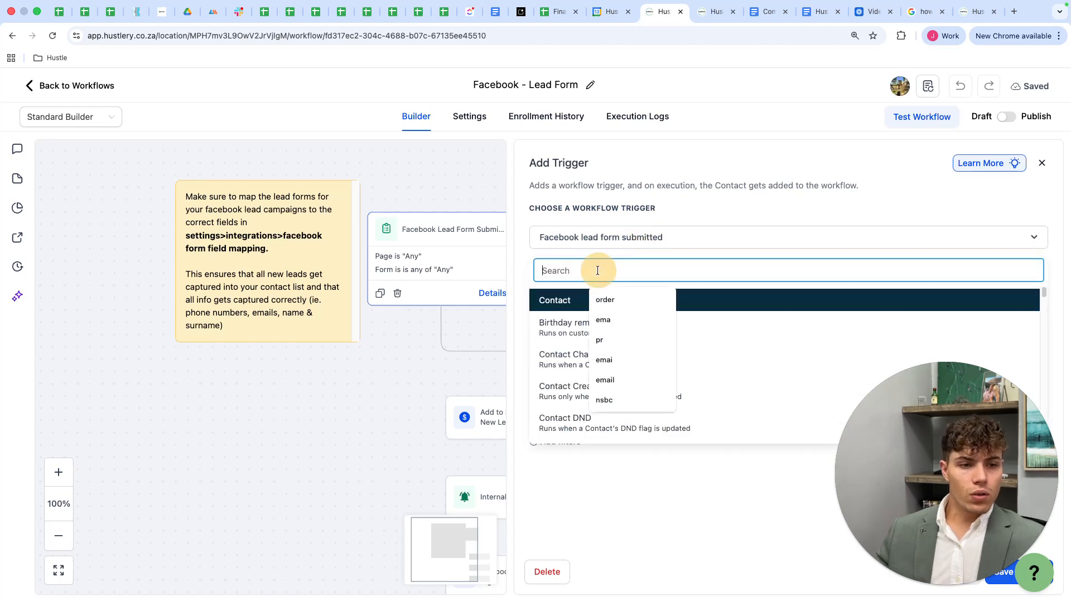
pyautogui.write('googl')
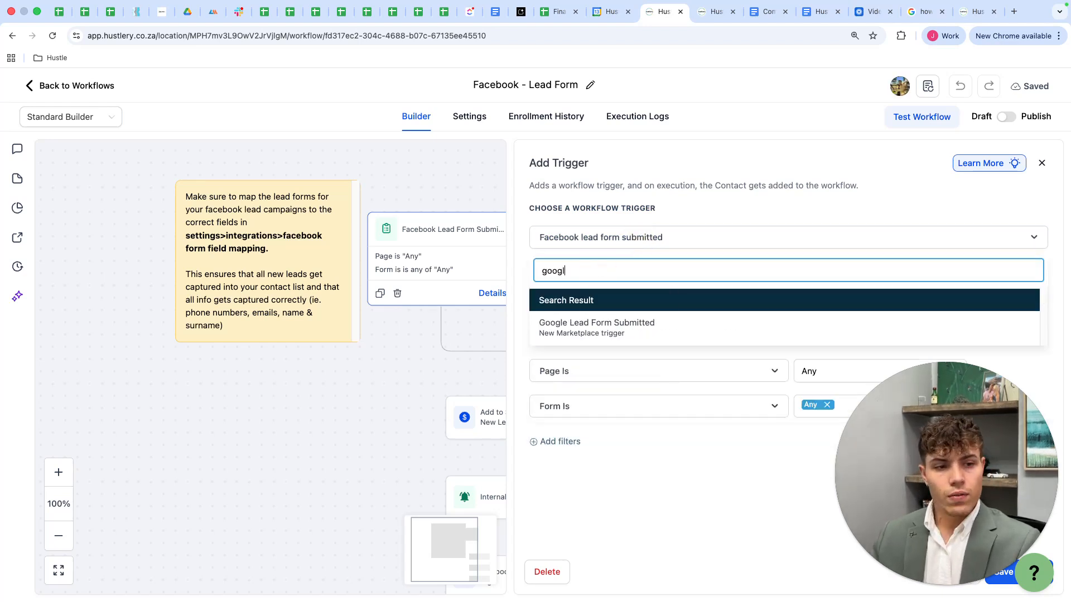
pyautogui.press('BackSpace')
pyautogui.press('BackSpace')
pyautogui.press('BackSpace')
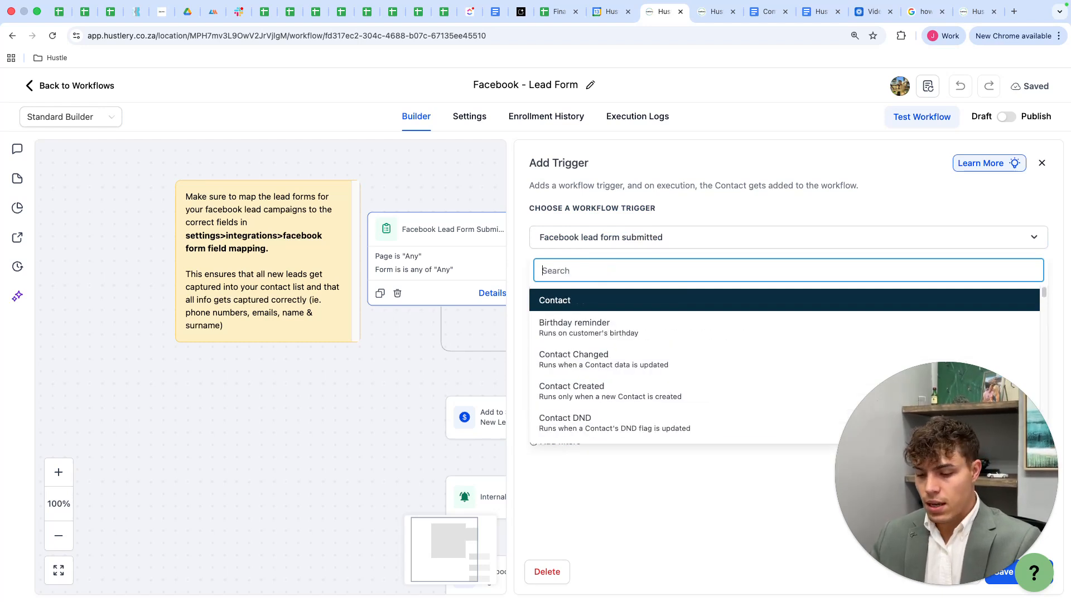
pyautogui.write('form')
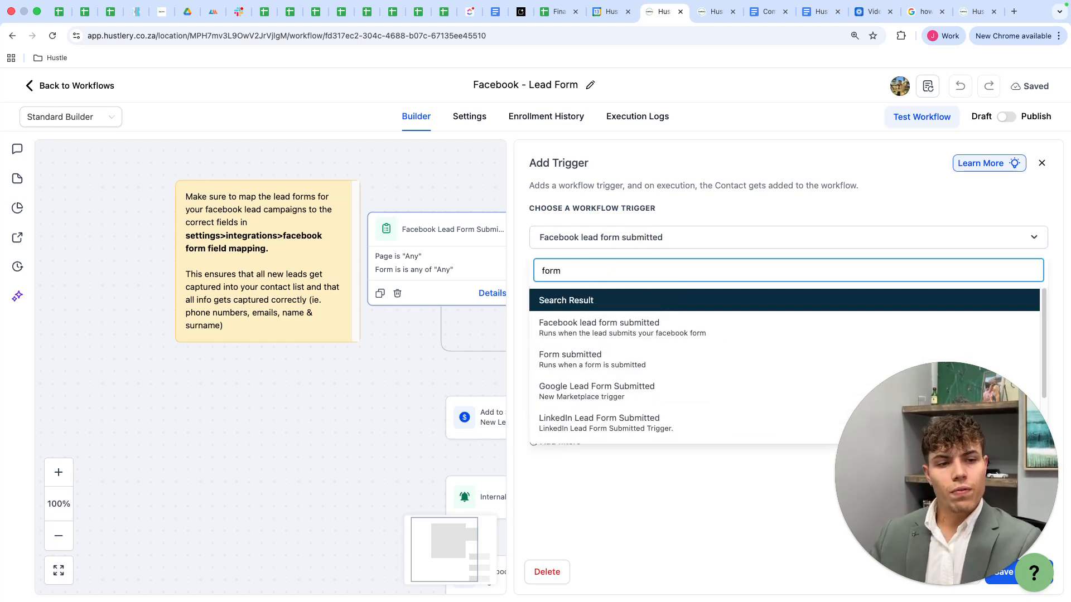
# Search the workflow triggers for LinkedIn and TikTok options, leaving the trigger as Facebook lead form submitted
pyautogui.moveTo(562, 272); pyautogui.dragTo(550, 272)
pyautogui.write('linked')
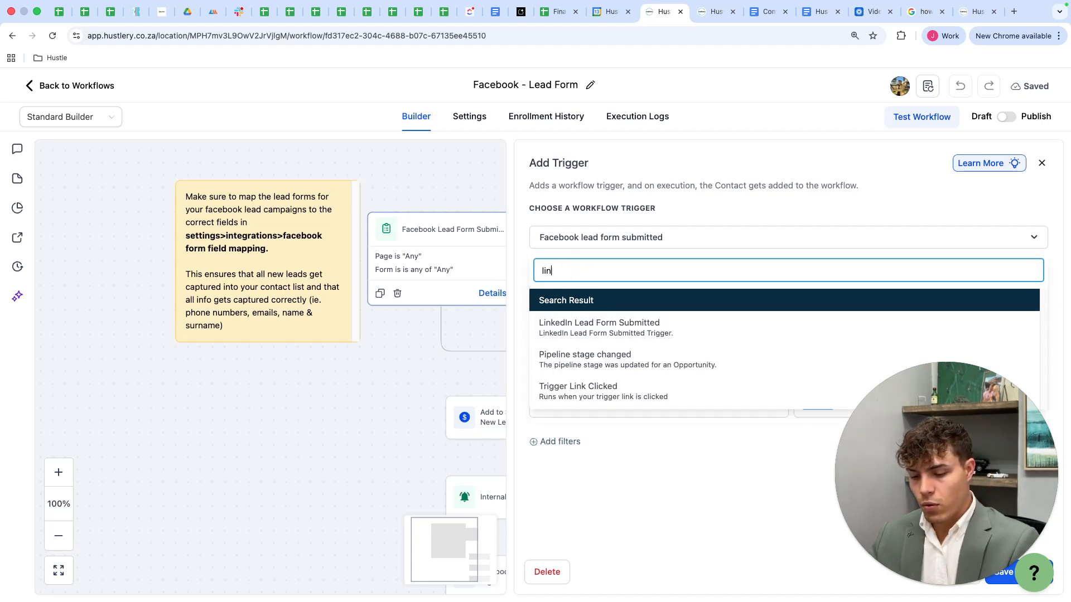
pyautogui.press('BackSpace')
pyautogui.press('BackSpace')
pyautogui.press('BackSpace')
pyautogui.press('BackSpace')
pyautogui.press('BackSpace')
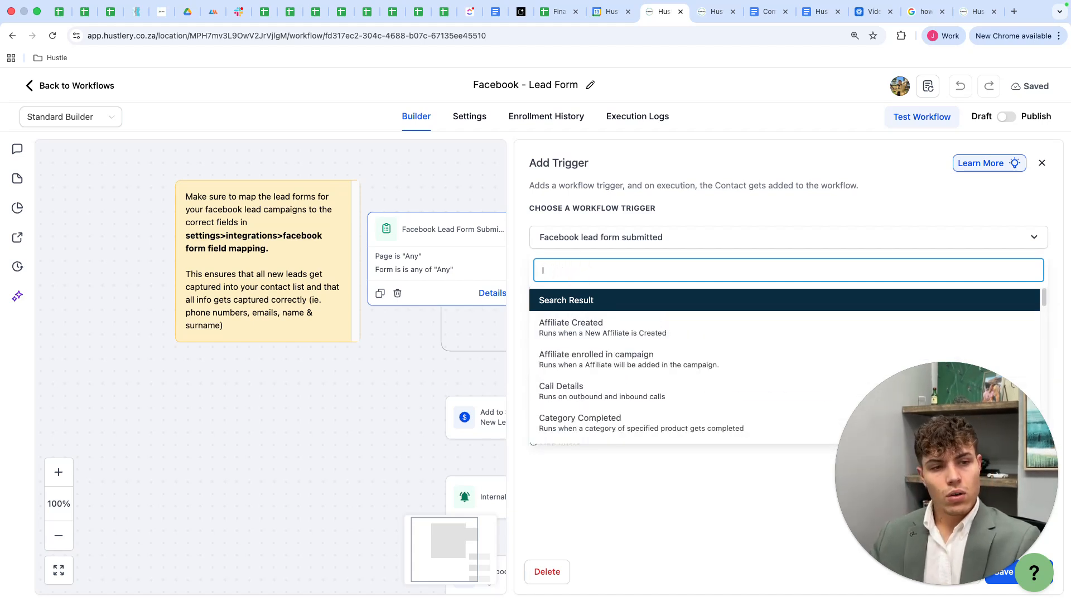
pyautogui.write('tik')
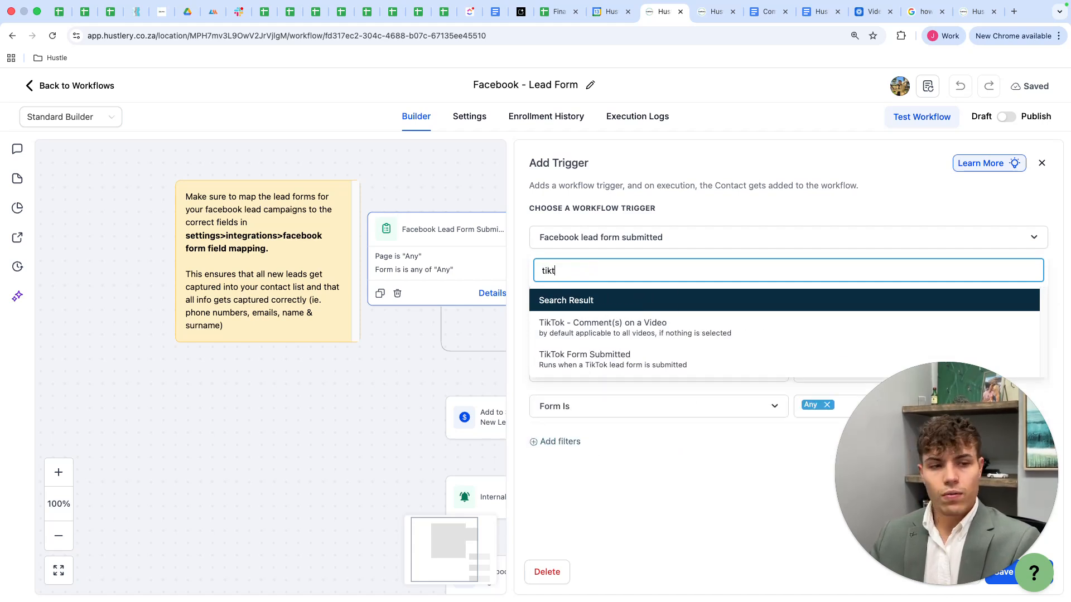
pyautogui.write('t')
pyautogui.press('BackSpace')
pyautogui.press('BackSpace')
pyautogui.press('BackSpace')
pyautogui.press('BackSpace')
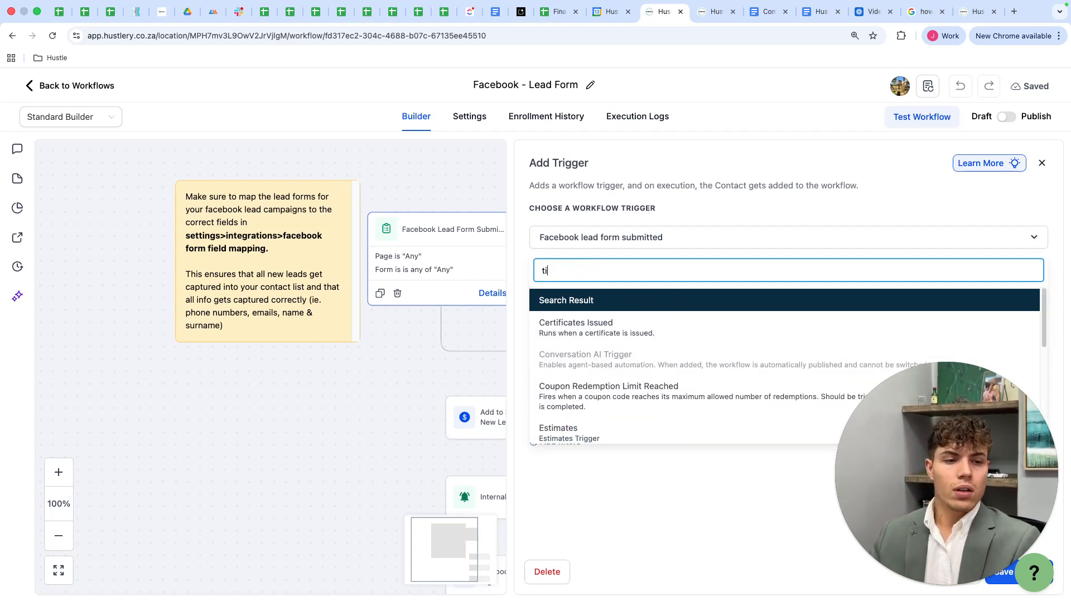
pyautogui.click(652, 226)
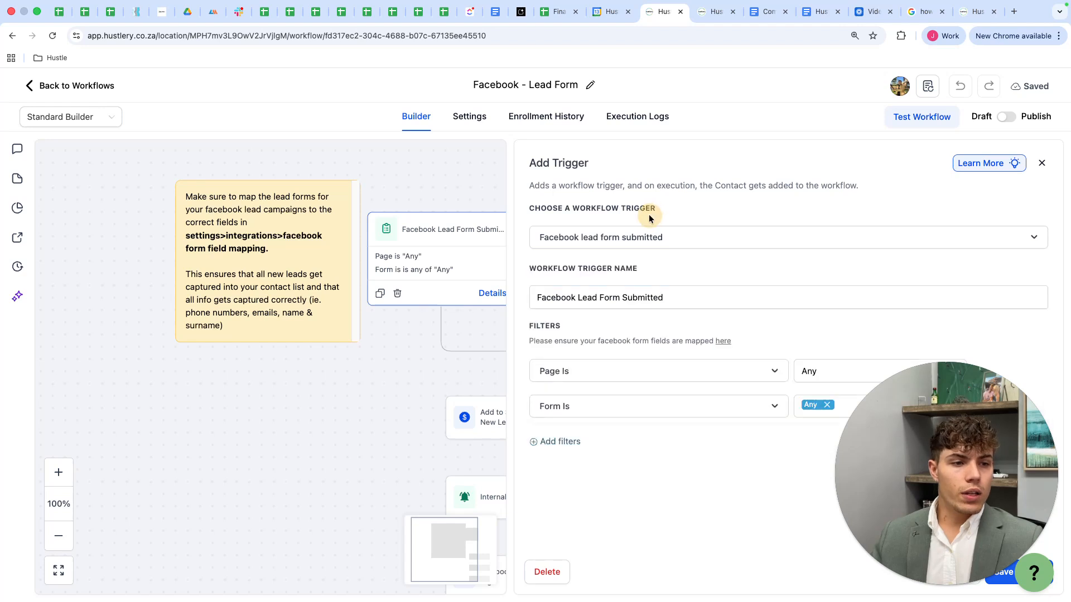
# Check the trigger's Form filter, keep it on "Any" and save the trigger
pyautogui.moveTo(940, 435); pyautogui.dragTo(158, 433)
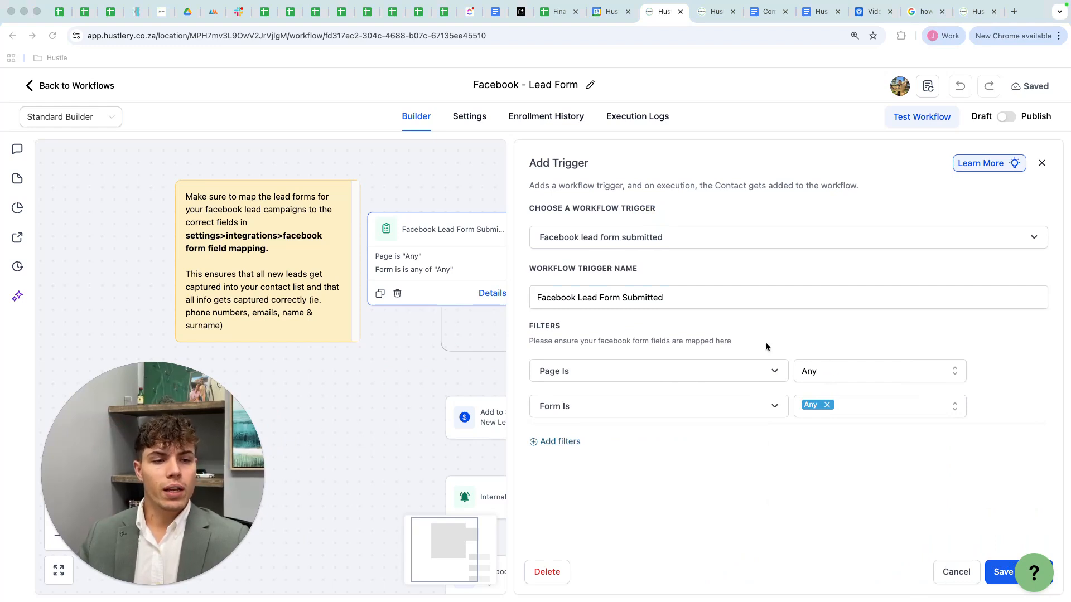
pyautogui.click(895, 403)
pyautogui.click(884, 406)
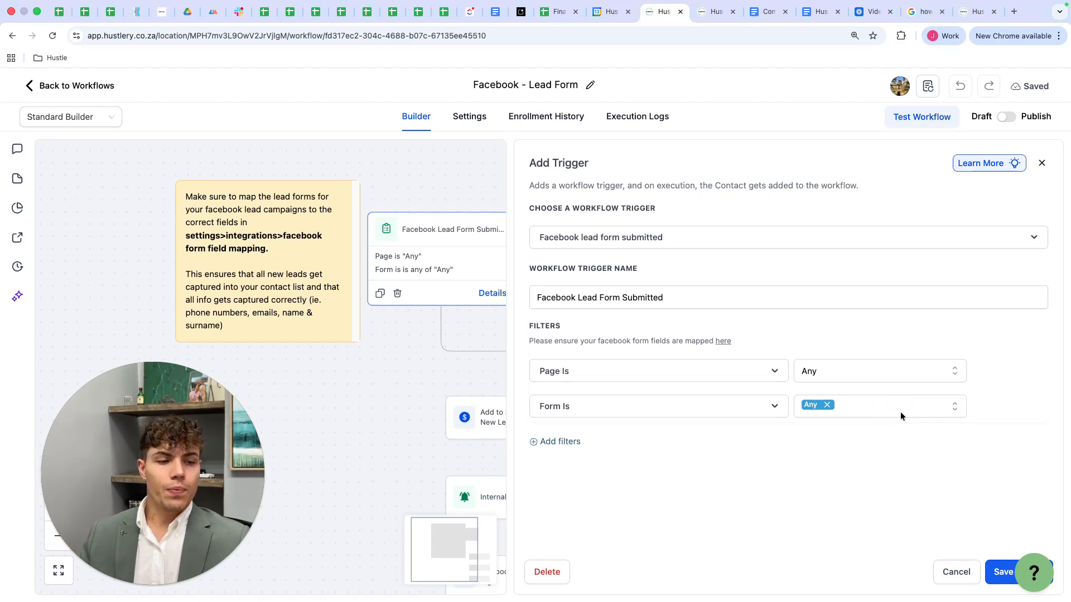
pyautogui.click(999, 571)
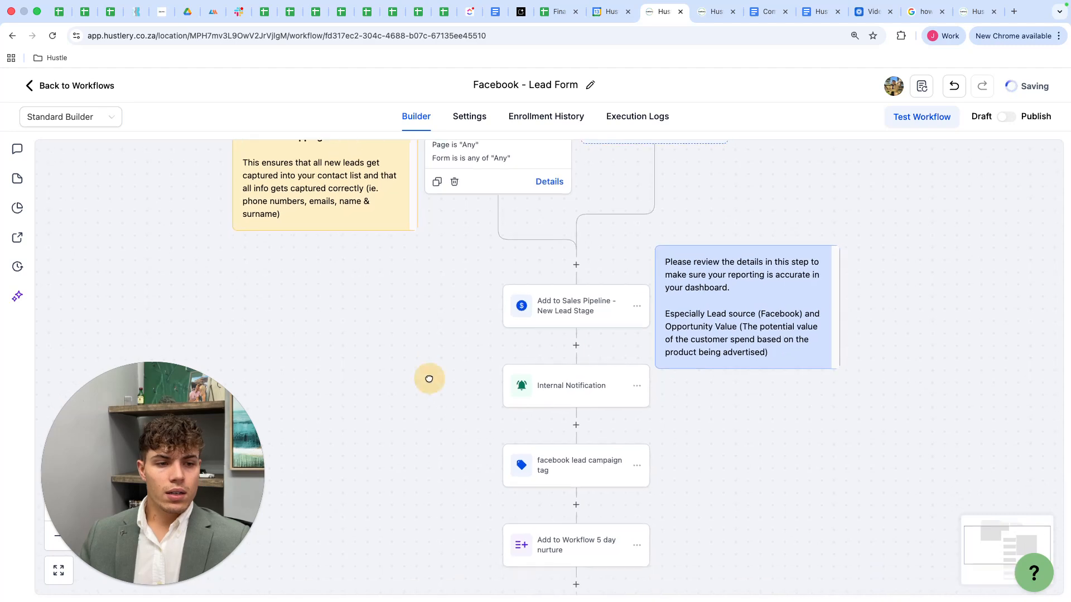
# Open the "Add to Sales Pipeline - New Lead Stage" action and review its action name, pipeline and pipeline stage choices
pyautogui.click(592, 305)
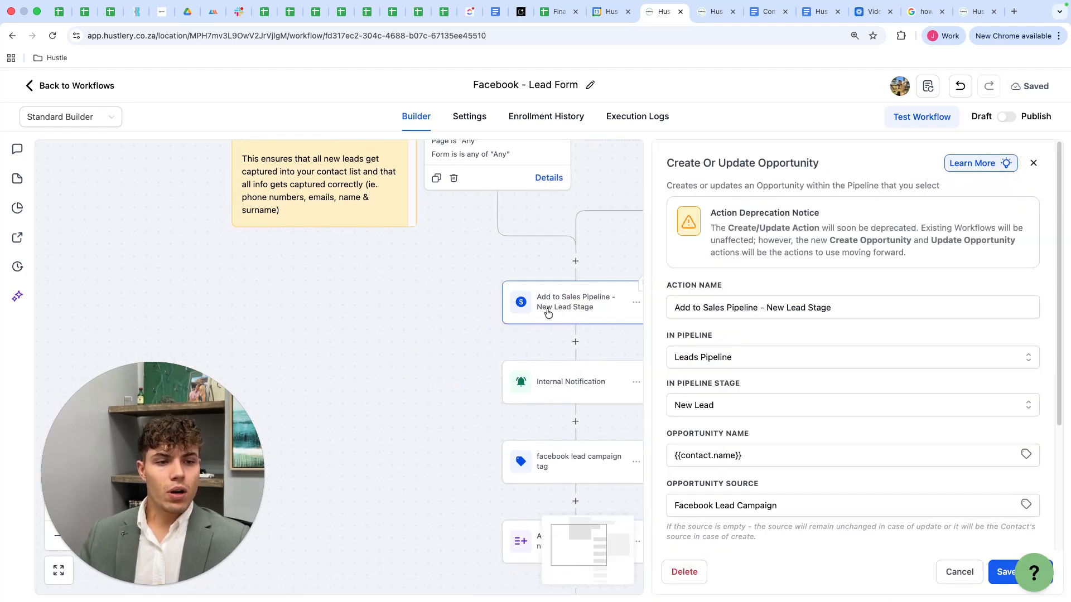
pyautogui.moveTo(488, 318); pyautogui.dragTo(416, 319)
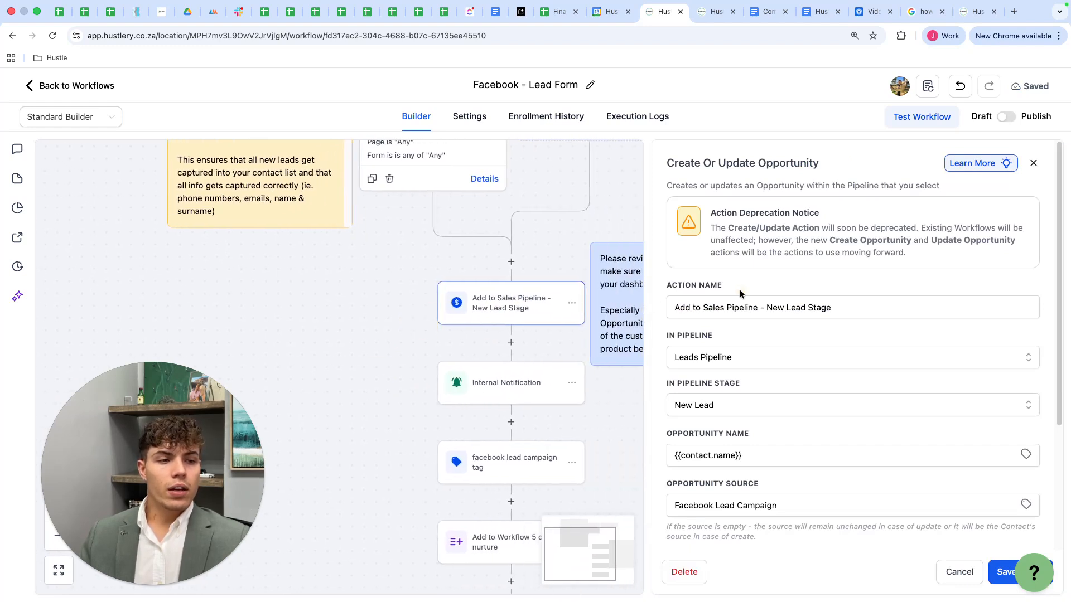
pyautogui.scroll(-1, 808, 289)
pyautogui.click(824, 289)
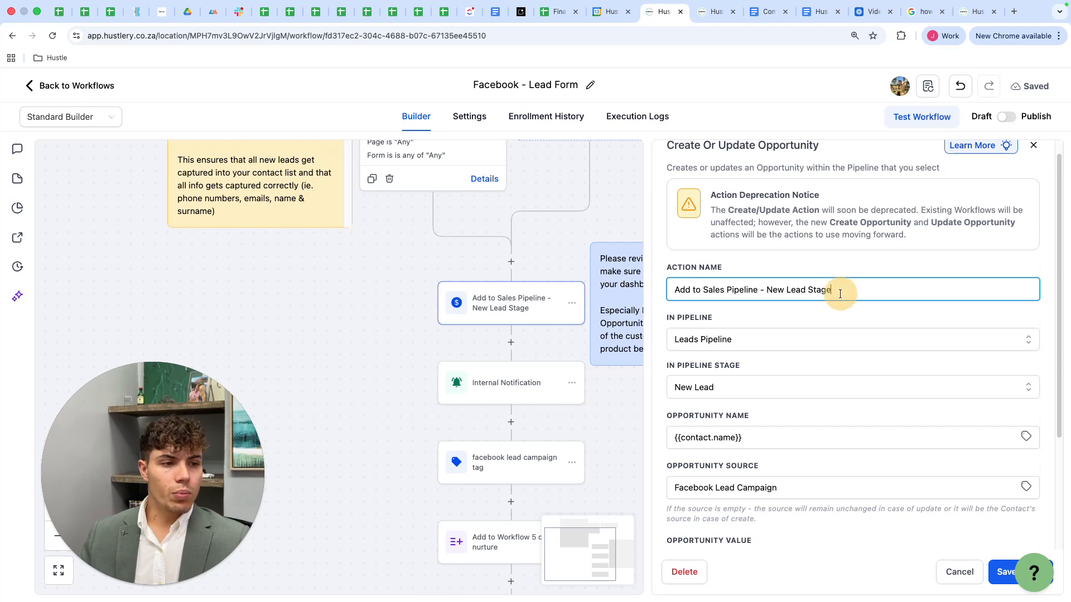
pyautogui.click(775, 340)
pyautogui.click(716, 345)
pyautogui.click(733, 390)
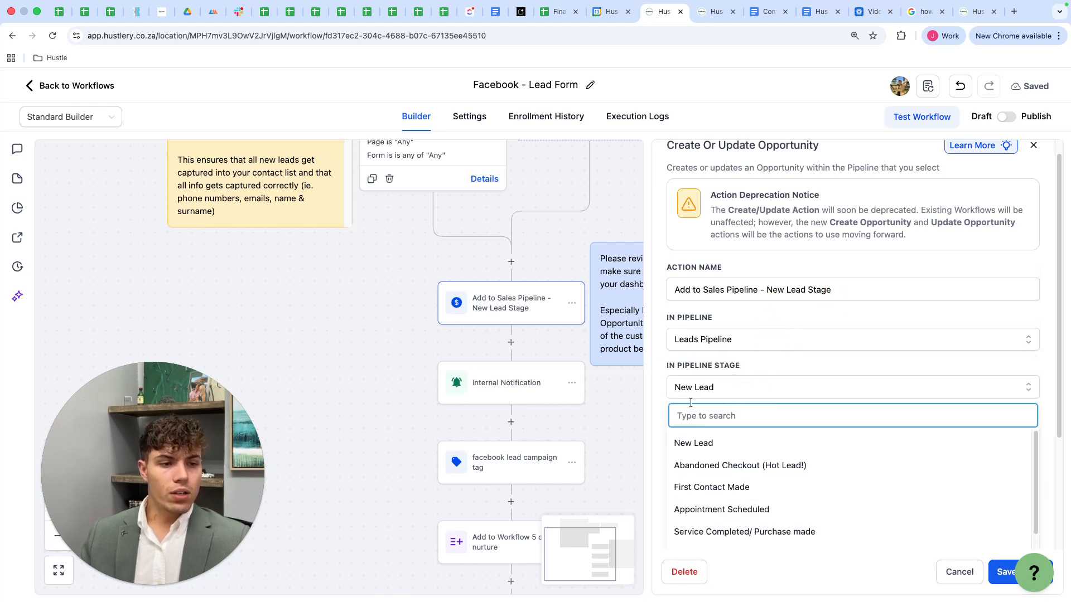
pyautogui.click(748, 395)
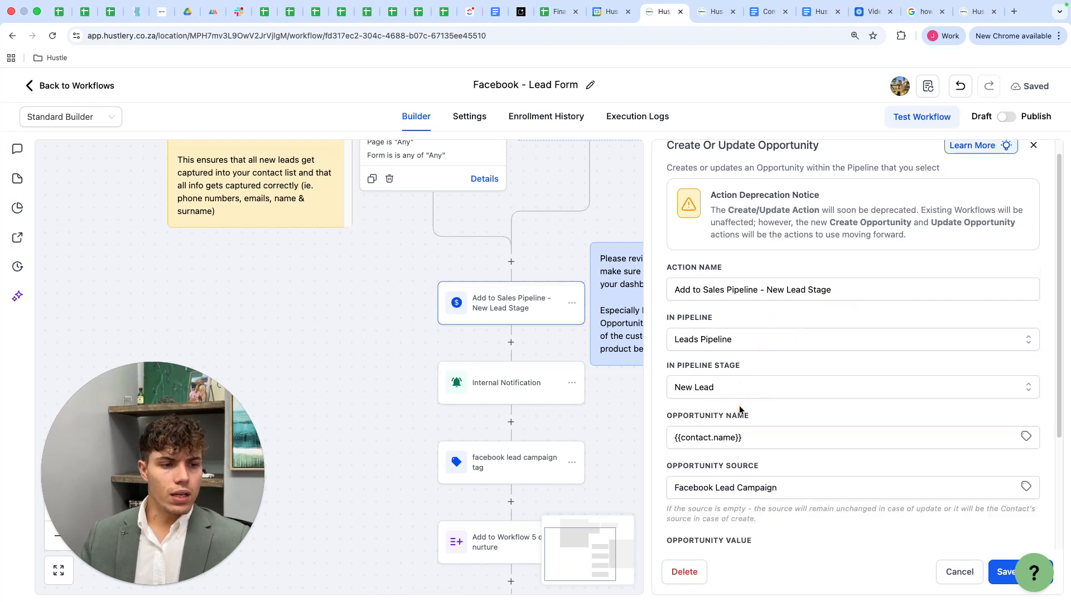
# Try extending the opportunity name to "{{contact.name}} - Brow & Lashes"
pyautogui.scroll(-3, 748, 399)
pyautogui.click(759, 350)
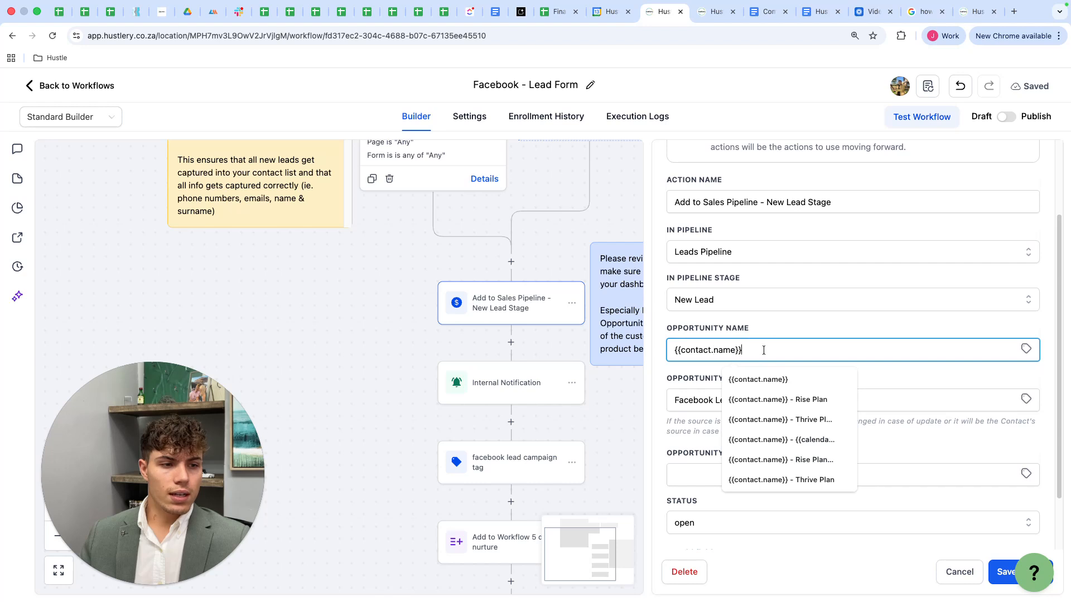
pyautogui.click(759, 347)
pyautogui.click(762, 347)
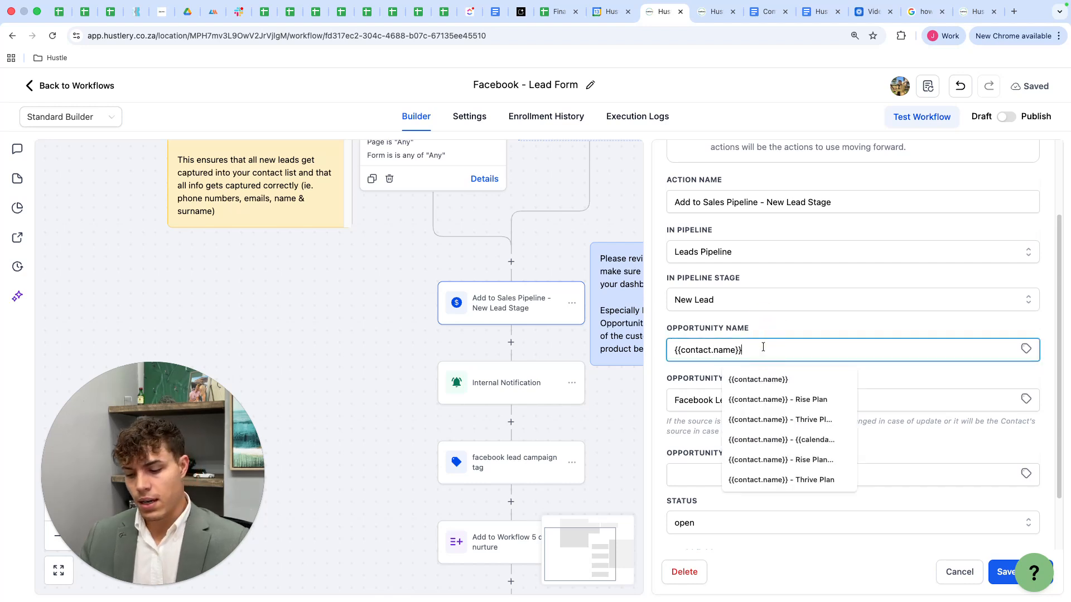
pyautogui.write('- G')
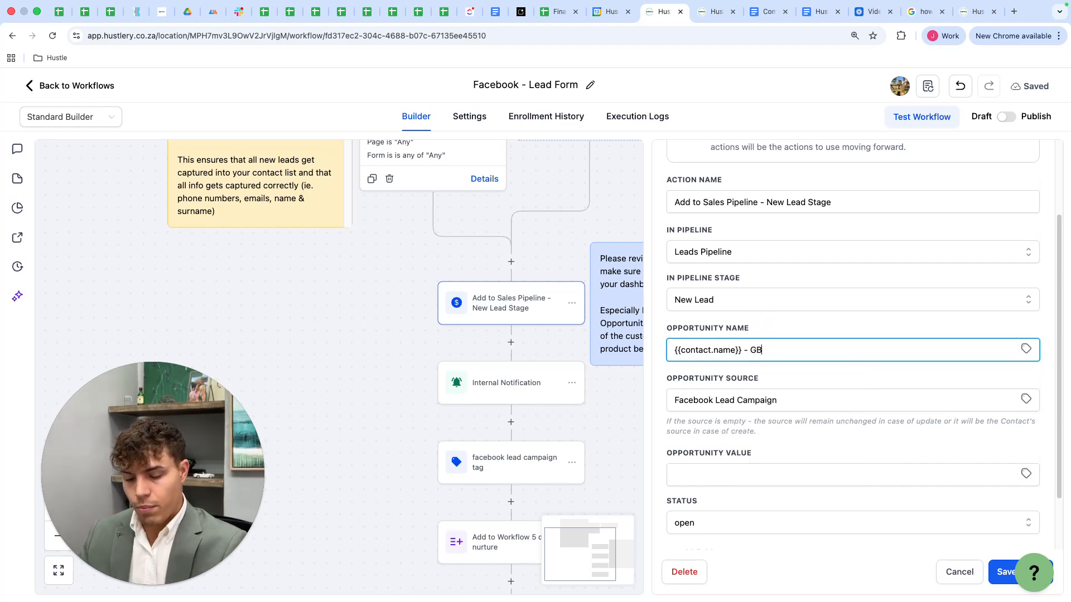
pyautogui.write('B')
pyautogui.press('BackSpace')
pyautogui.press('BackSpace')
pyautogui.write('F')
pyautogui.press('BackSpace')
pyautogui.press('BackSpace')
pyautogui.press('BackSpace')
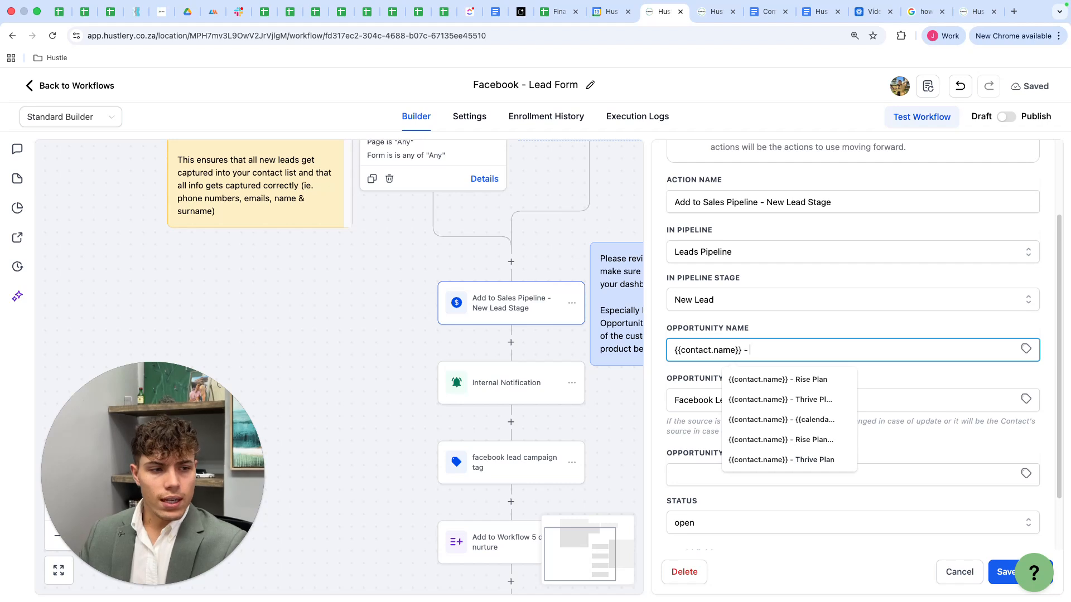
pyautogui.write('Brow & Lashes')
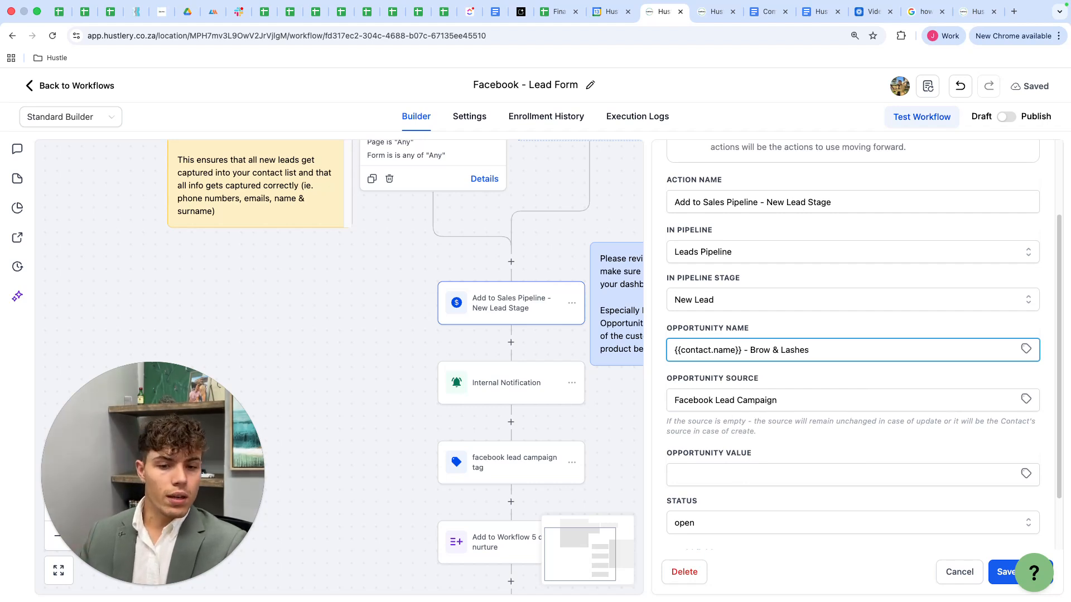
# Remove the added service name so the opportunity name is only "{{contact.name}}"
pyautogui.press('BackSpace')
pyautogui.press('BackSpace')
pyautogui.press('BackSpace')
pyautogui.press('BackSpace')
pyautogui.press('BackSpace')
pyautogui.press('BackSpace')
pyautogui.press('BackSpace')
pyautogui.press('BackSpace')
pyautogui.press('BackSpace')
pyautogui.press('BackSpace')
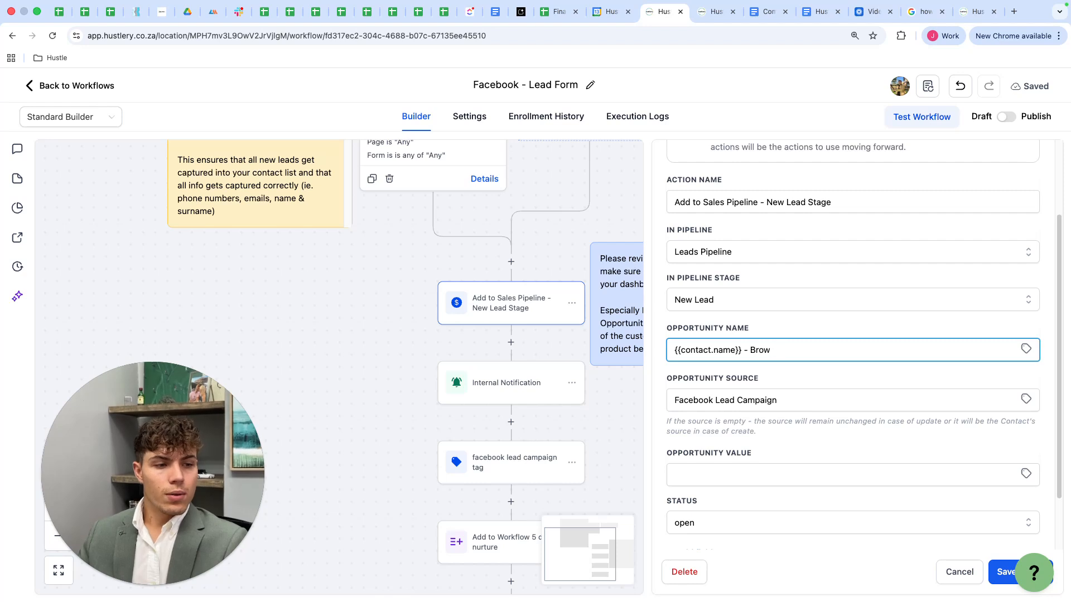
pyautogui.press('BackSpace')
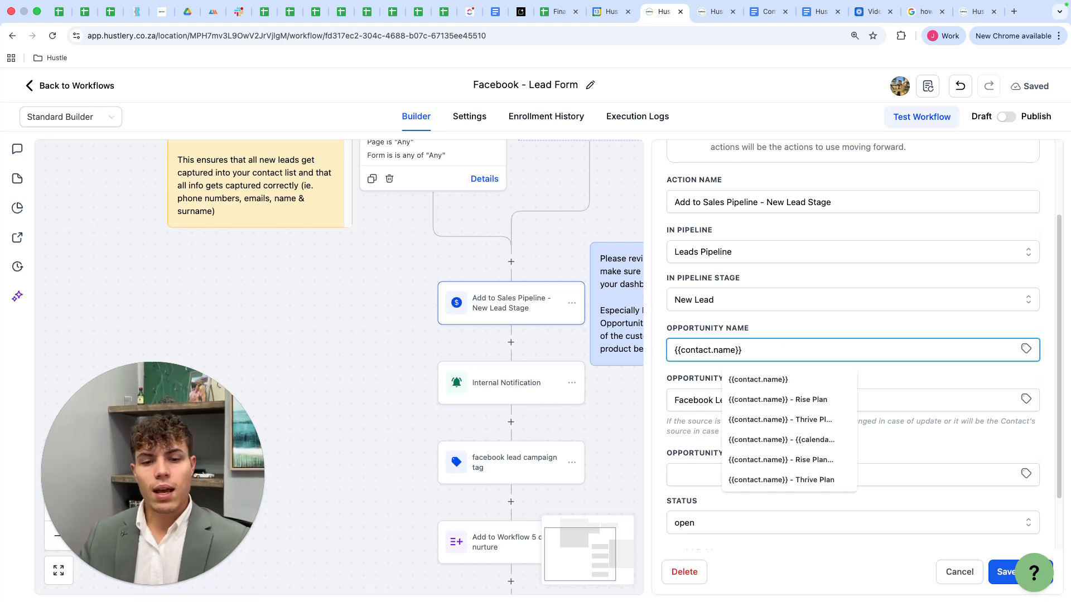
pyautogui.click(826, 322)
# Check the opportunity source, try an opportunity value of 599 and clear the value again
pyautogui.click(792, 400)
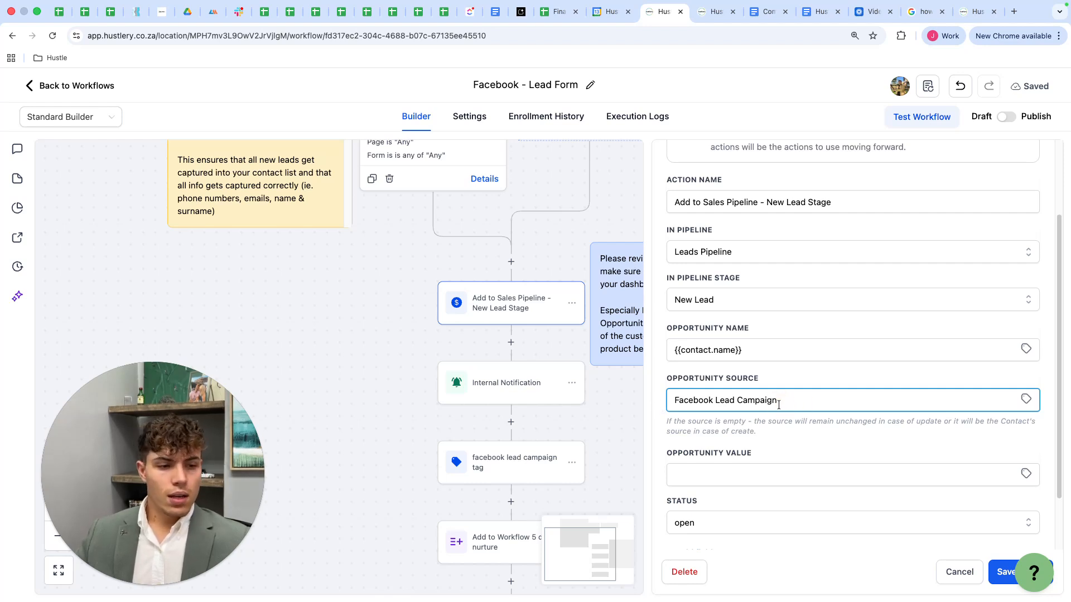
pyautogui.scroll(-1, 778, 404)
pyautogui.click(736, 432)
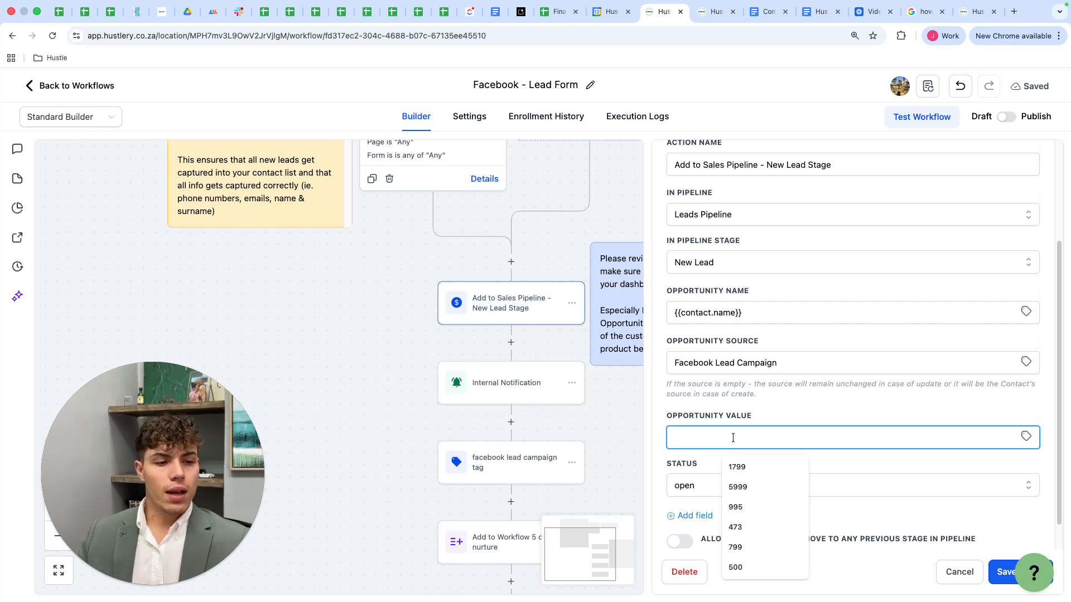
pyautogui.write('599')
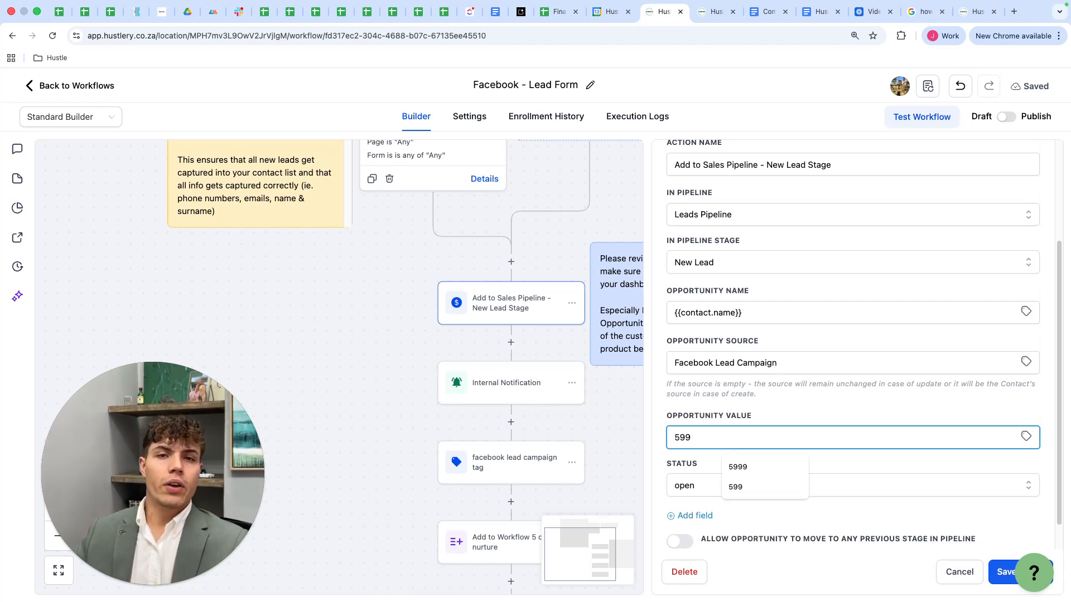
pyautogui.press('BackSpace')
pyautogui.press('BackSpace')
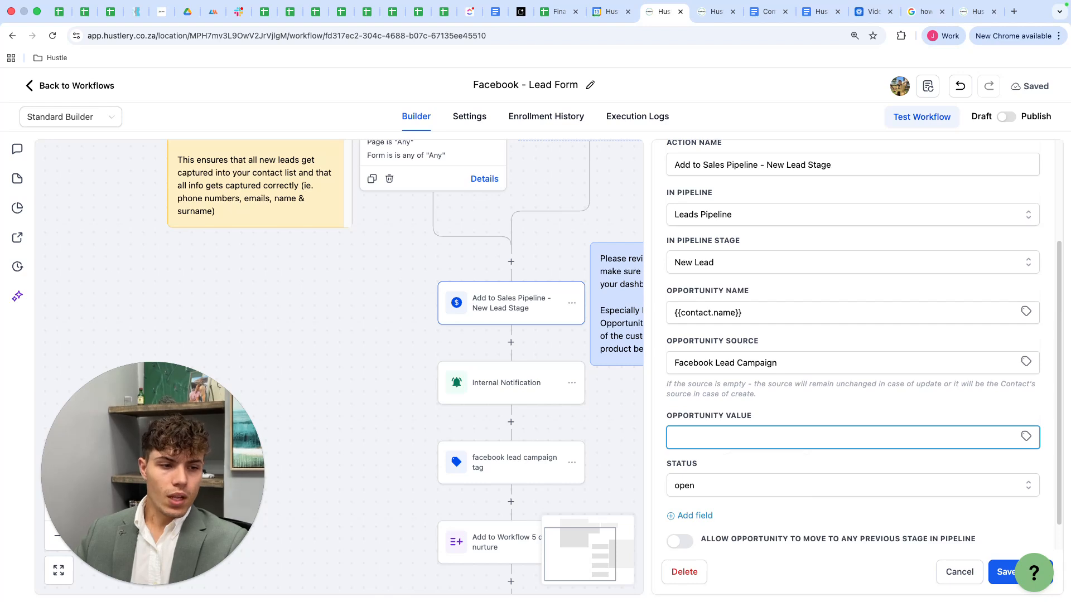
# Review the status options offered for the opportunity, keeping it open
pyautogui.scroll(-1, 745, 457)
pyautogui.click(704, 449)
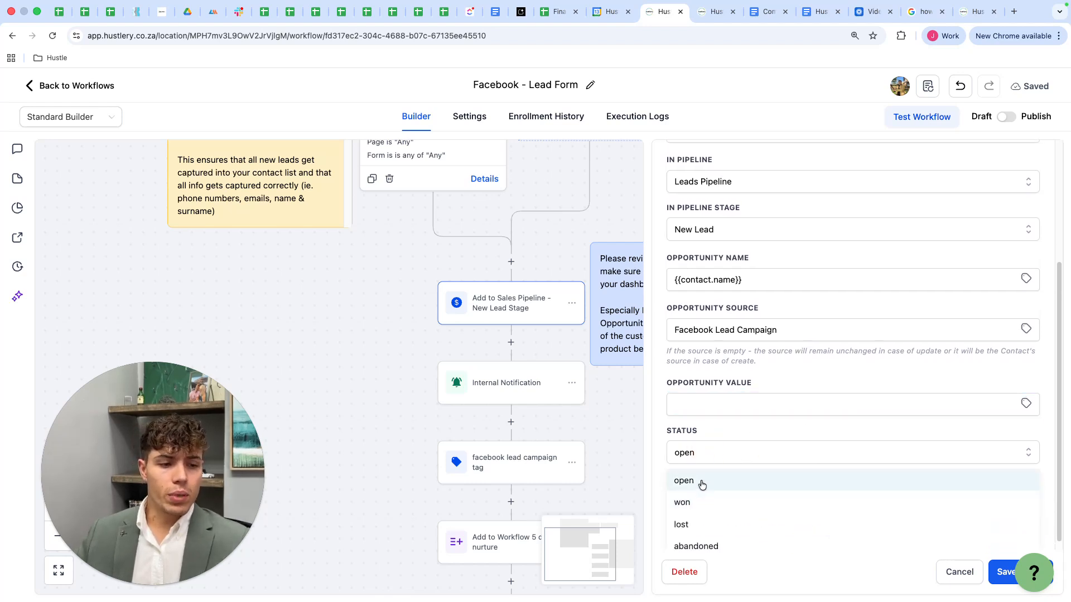
pyautogui.click(717, 458)
pyautogui.click(712, 455)
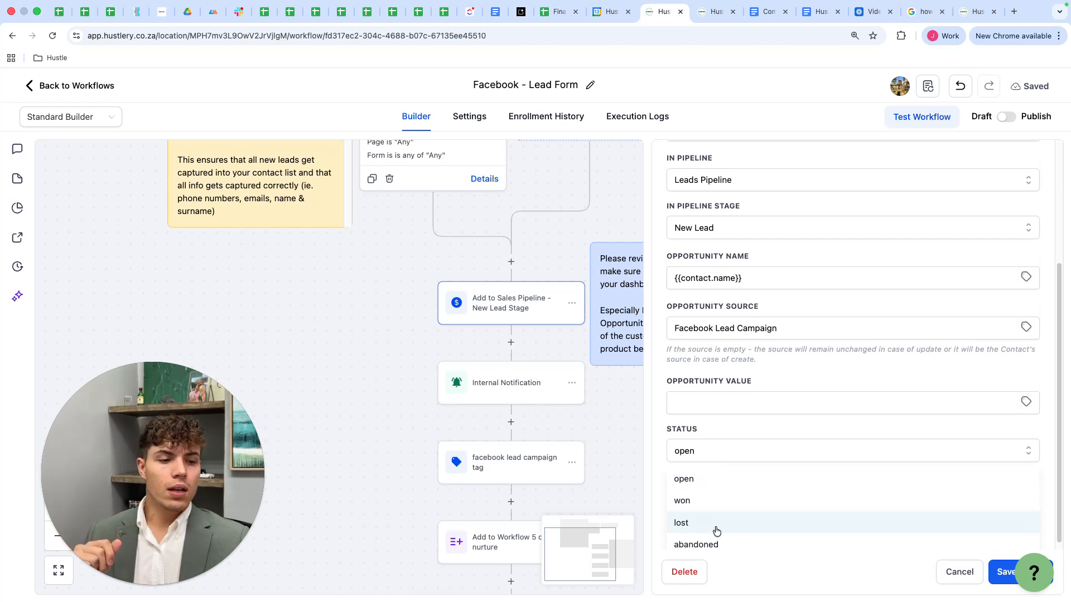
# Keep the opportunity status as open, review the previous-stage and duplicate opportunity options, and save the pipeline action
pyautogui.click(715, 446)
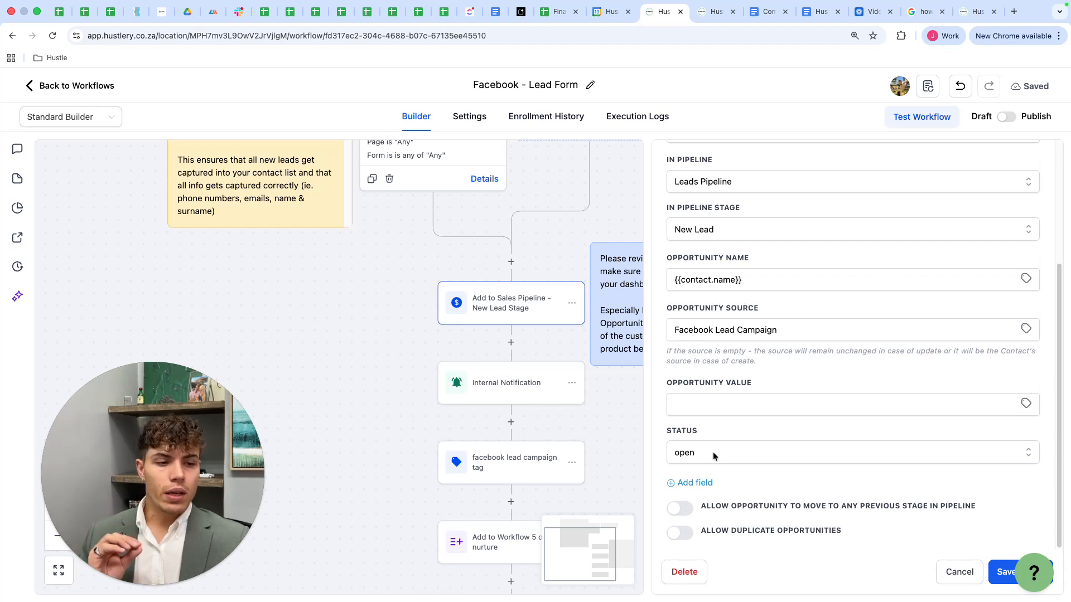
pyautogui.click(703, 508)
pyautogui.moveTo(702, 508); pyautogui.dragTo(979, 508)
pyautogui.click(981, 506)
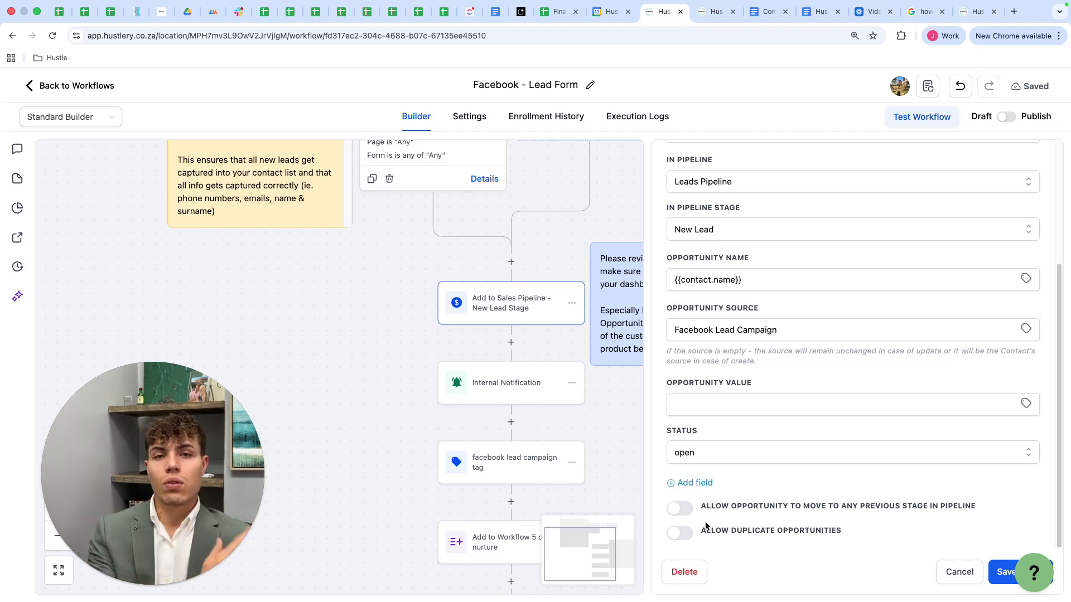
pyautogui.click(993, 569)
# Open the Internal Notification action and review its sender, recipients, subject and message body
pyautogui.scroll(-2, 590, 363)
pyautogui.click(586, 343)
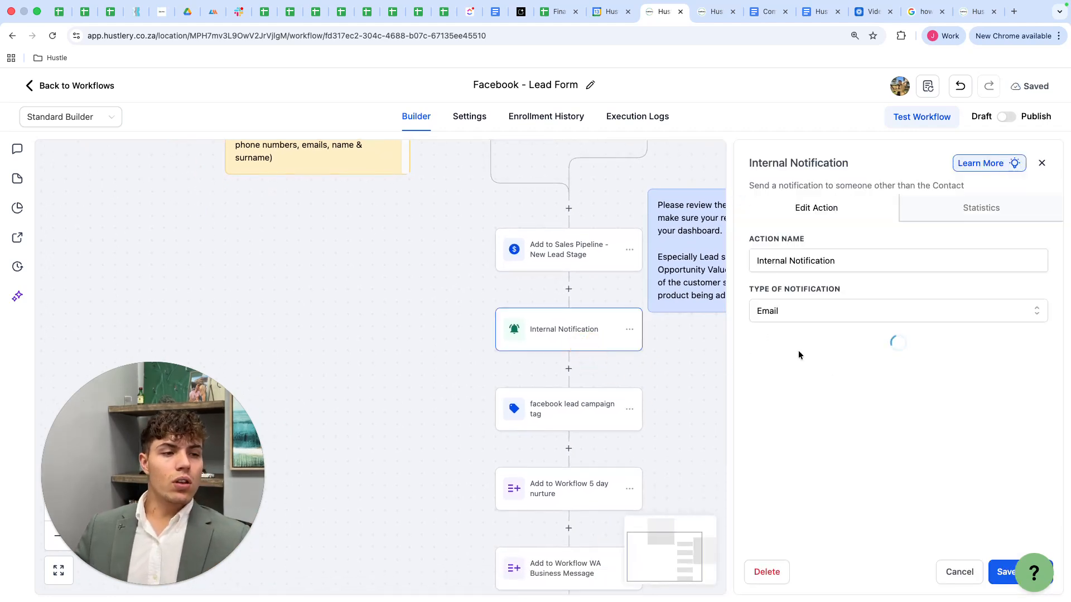
pyautogui.scroll(-2, 811, 330)
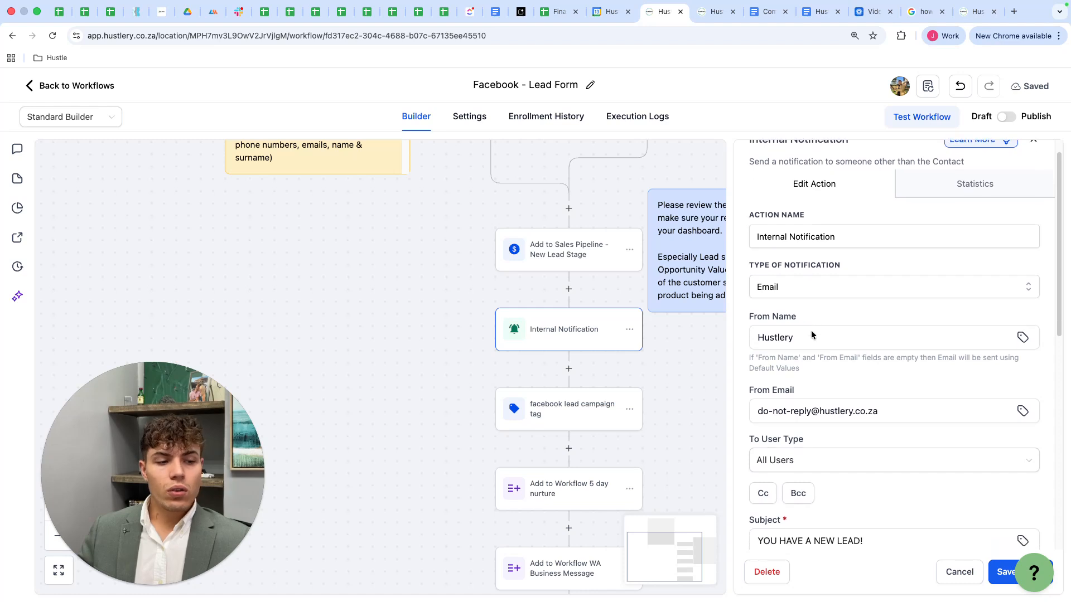
pyautogui.scroll(-10, 811, 331)
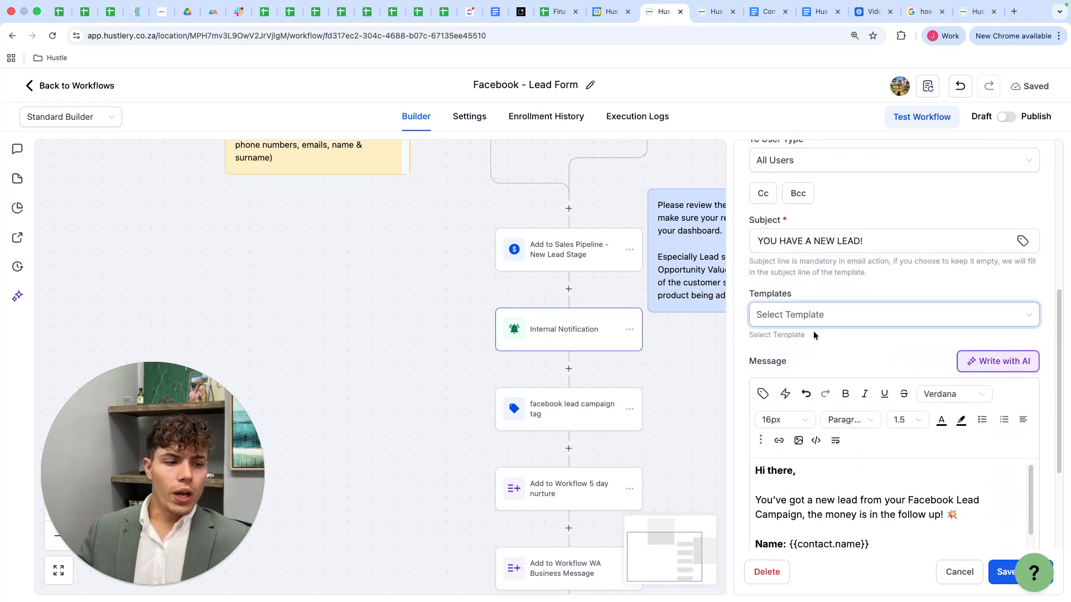
pyautogui.scroll(-3, 825, 456)
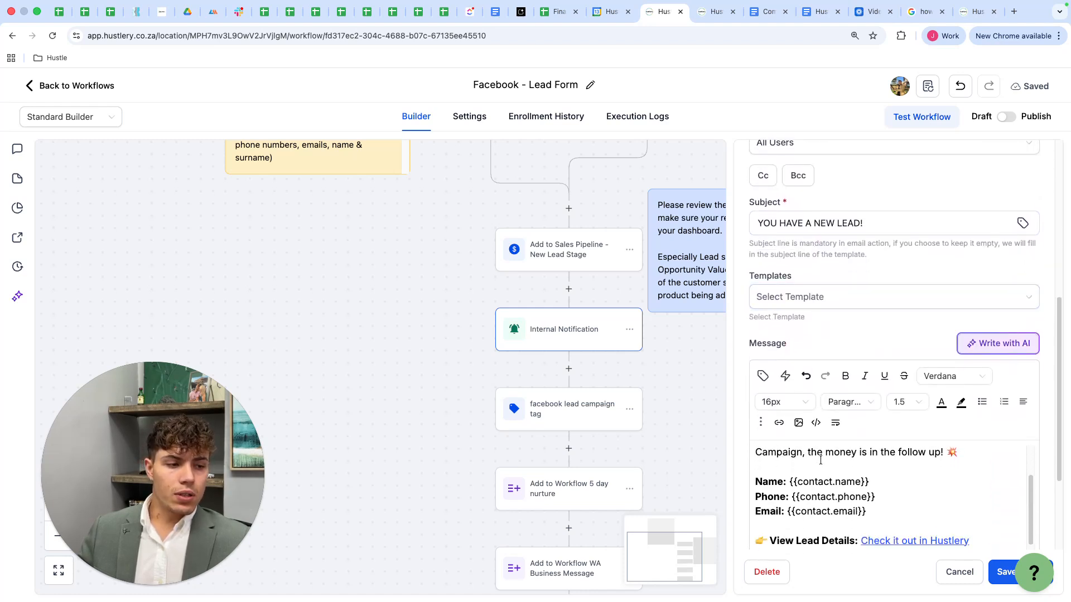
pyautogui.scroll(3, 837, 463)
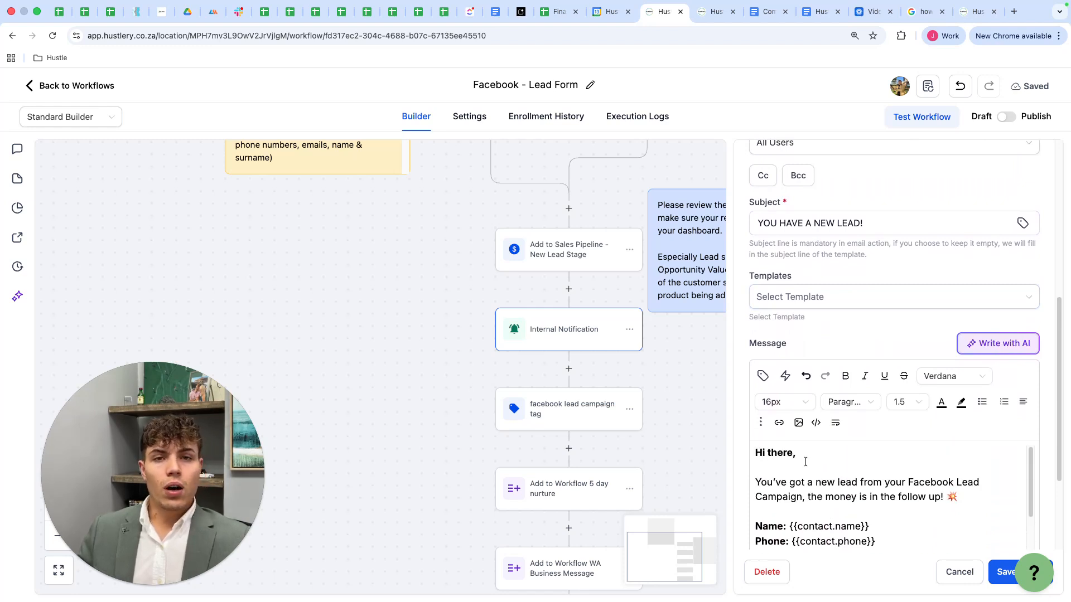
pyautogui.scroll(5, 809, 446)
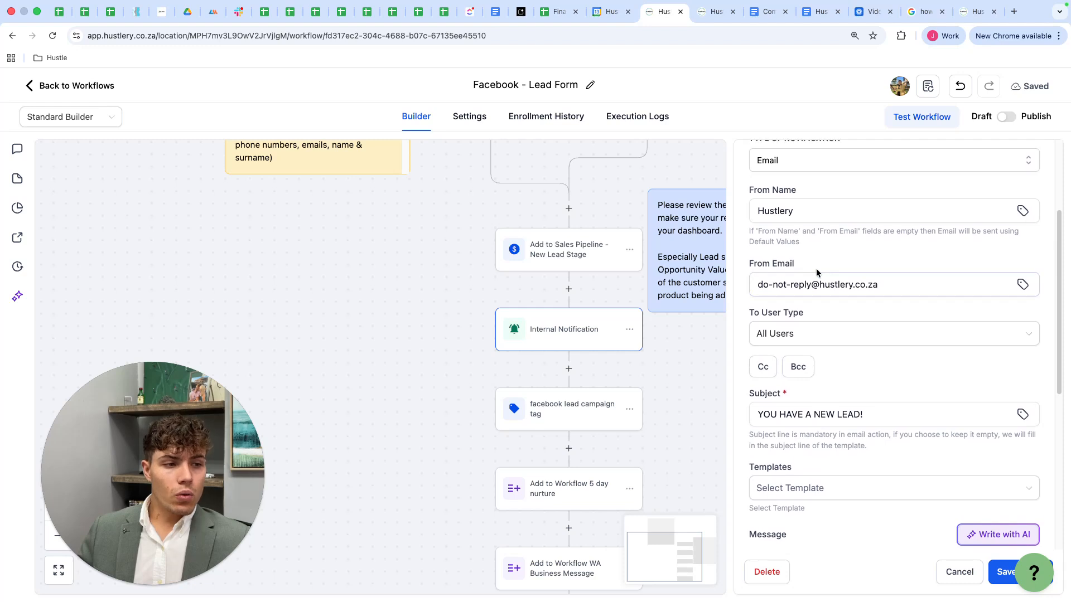
pyautogui.scroll(3, 818, 265)
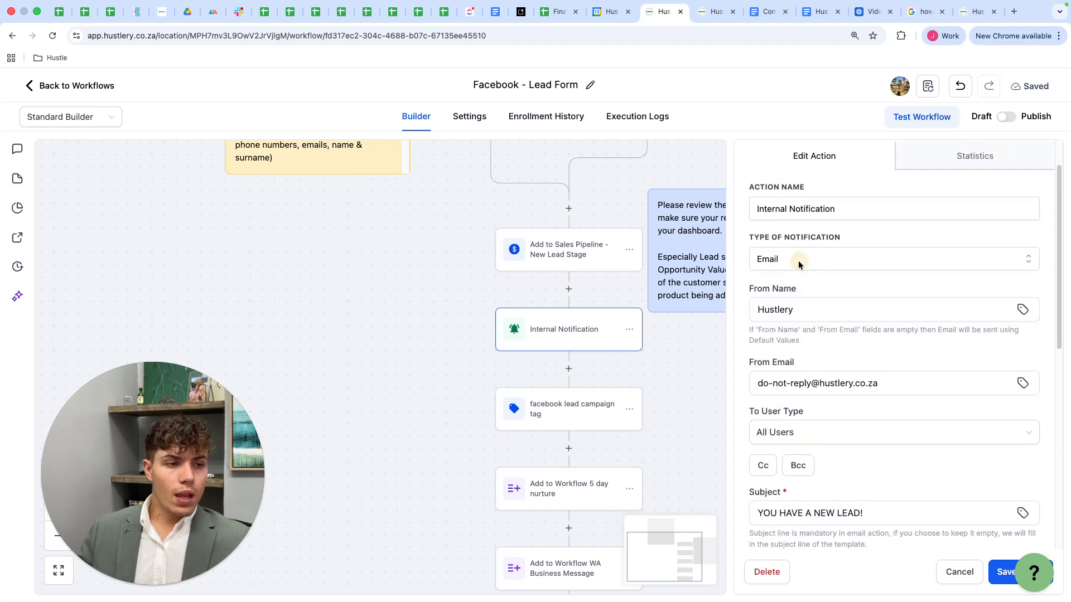
# Review the notification types offered for the internal notification, keeping Email
pyautogui.click(798, 260)
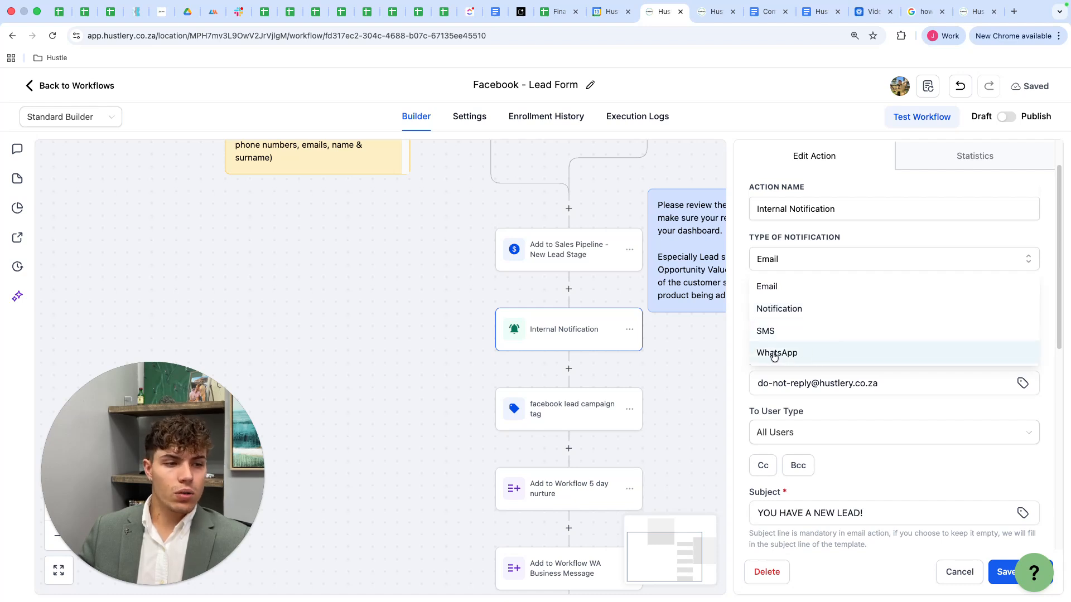
pyautogui.click(864, 230)
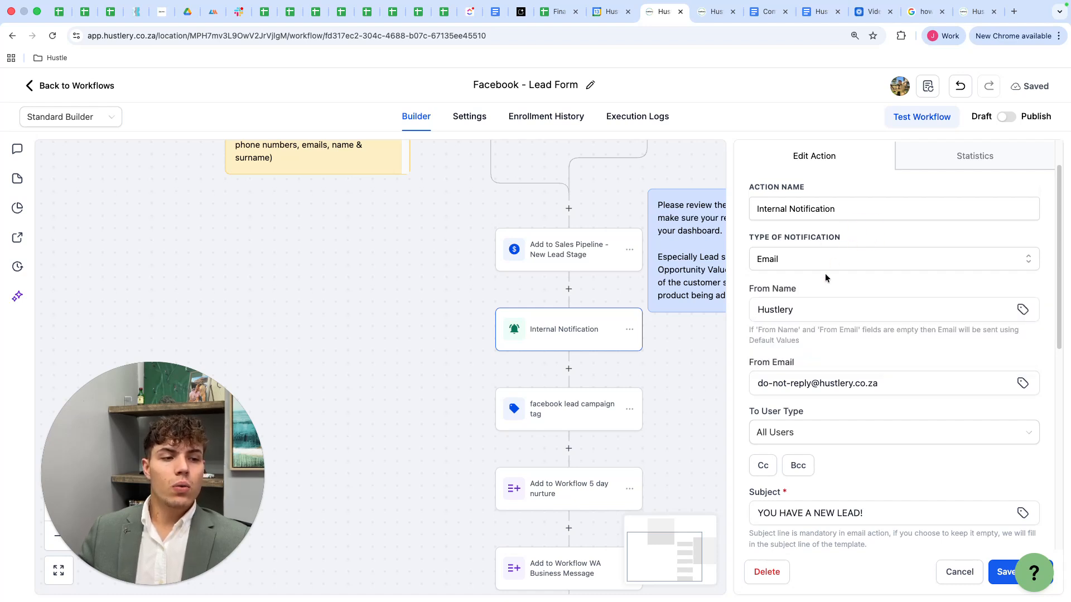
pyautogui.scroll(-3, 825, 275)
pyautogui.scroll(2, 822, 285)
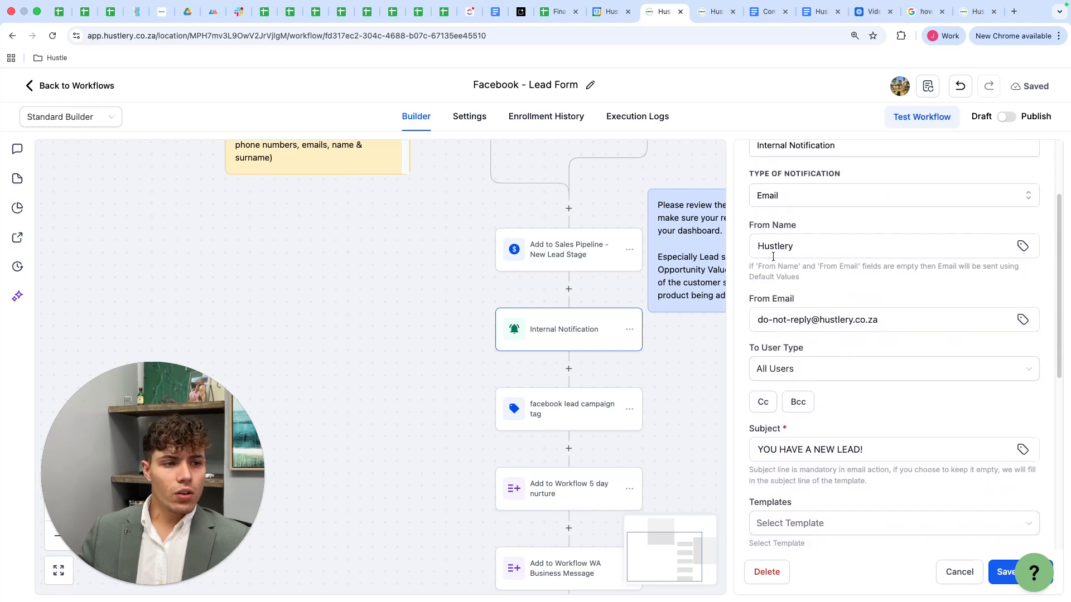
# Review the recipient user types, keep All Users, check the subject and message, and save the notification action
pyautogui.scroll(-1, 831, 337)
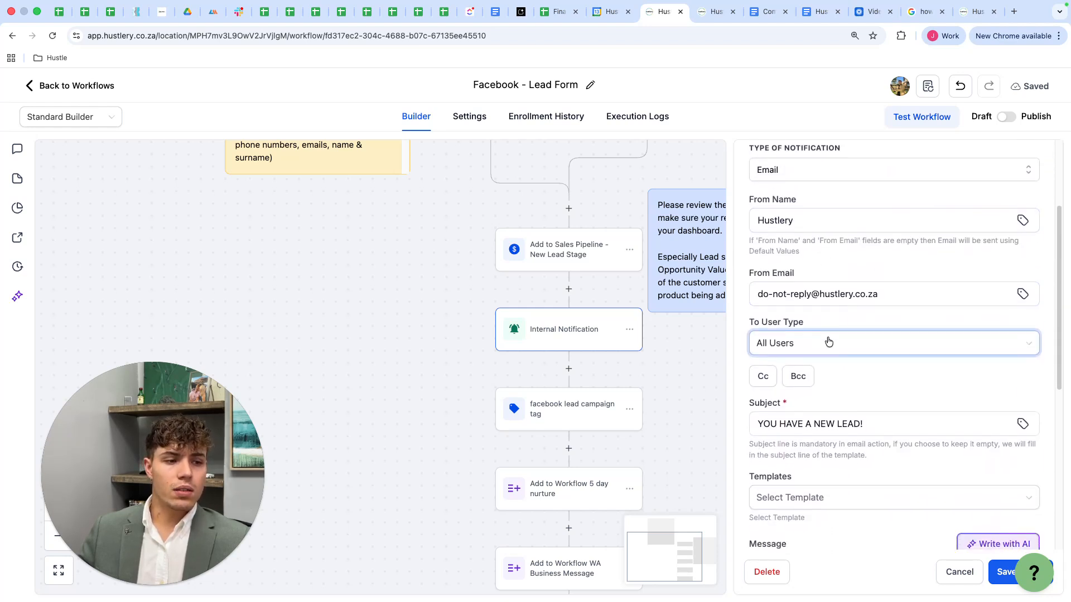
pyautogui.scroll(-1, 828, 341)
pyautogui.click(825, 307)
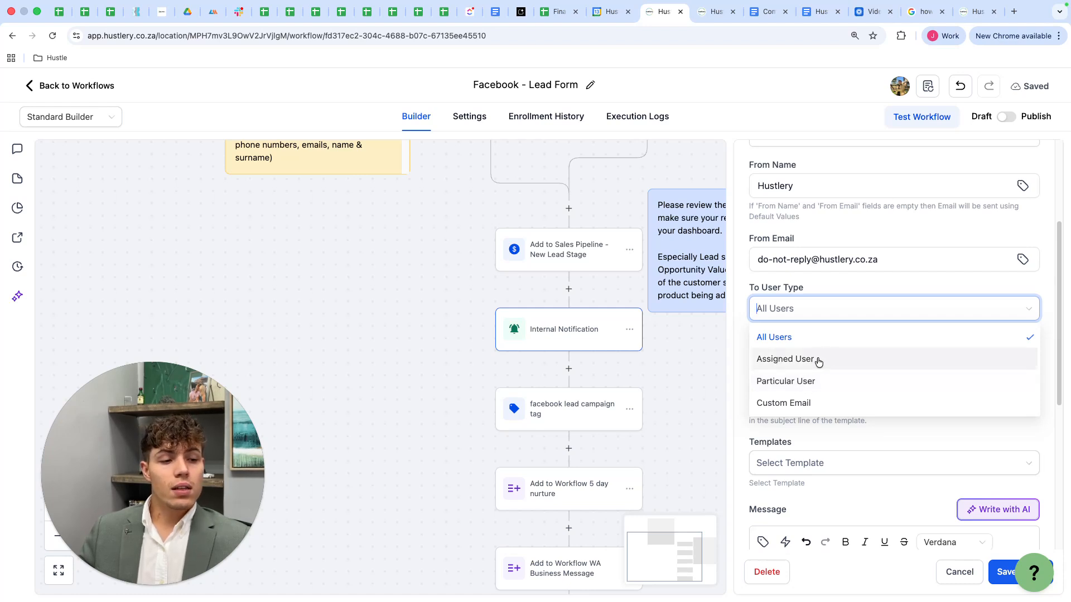
pyautogui.click(819, 288)
pyautogui.scroll(-5, 832, 262)
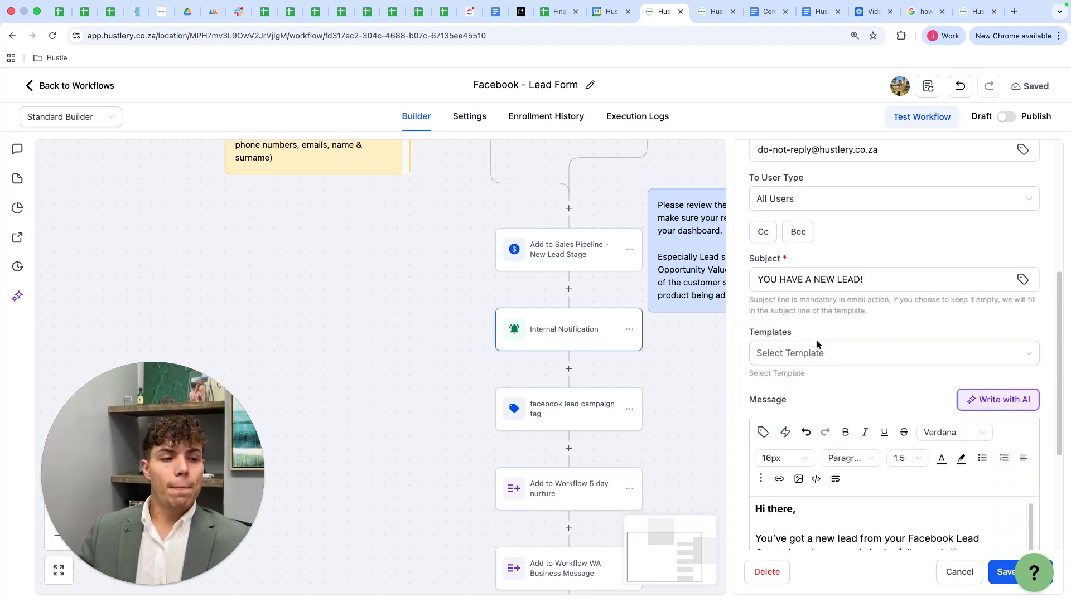
pyautogui.scroll(1, 846, 240)
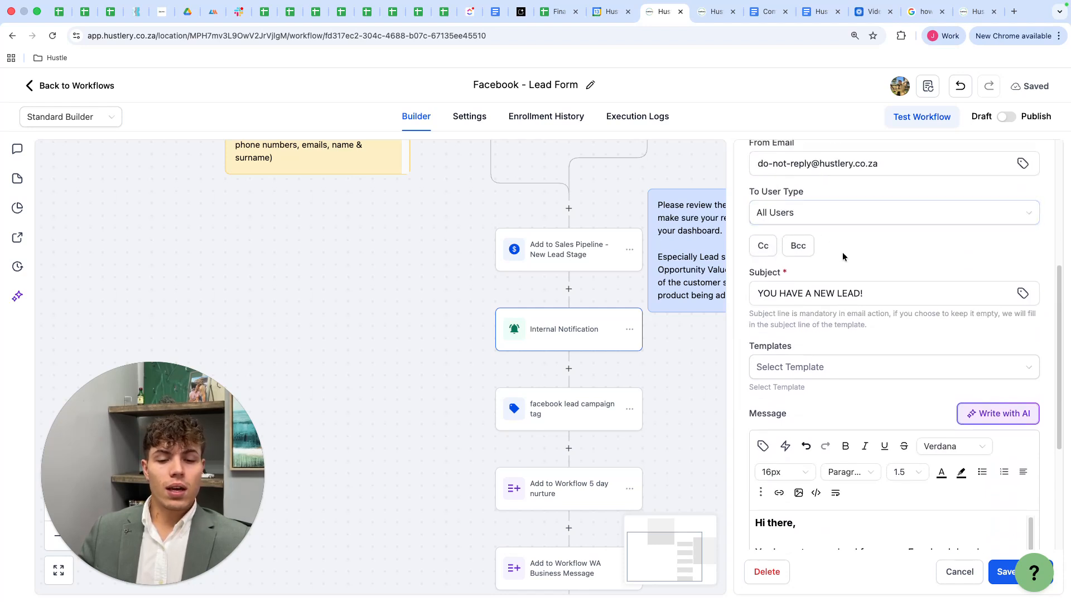
pyautogui.scroll(-5, 828, 279)
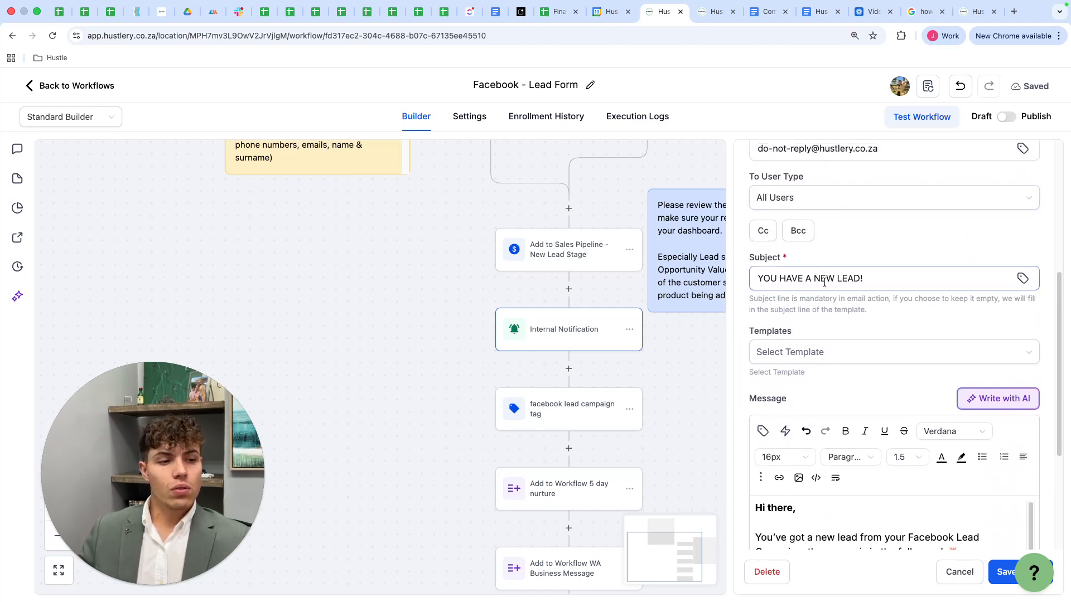
pyautogui.click(996, 567)
# Open the facebook lead campaign tag action, move the help bubble out of the way and save the action
pyautogui.scroll(-2, 753, 425)
pyautogui.click(504, 336)
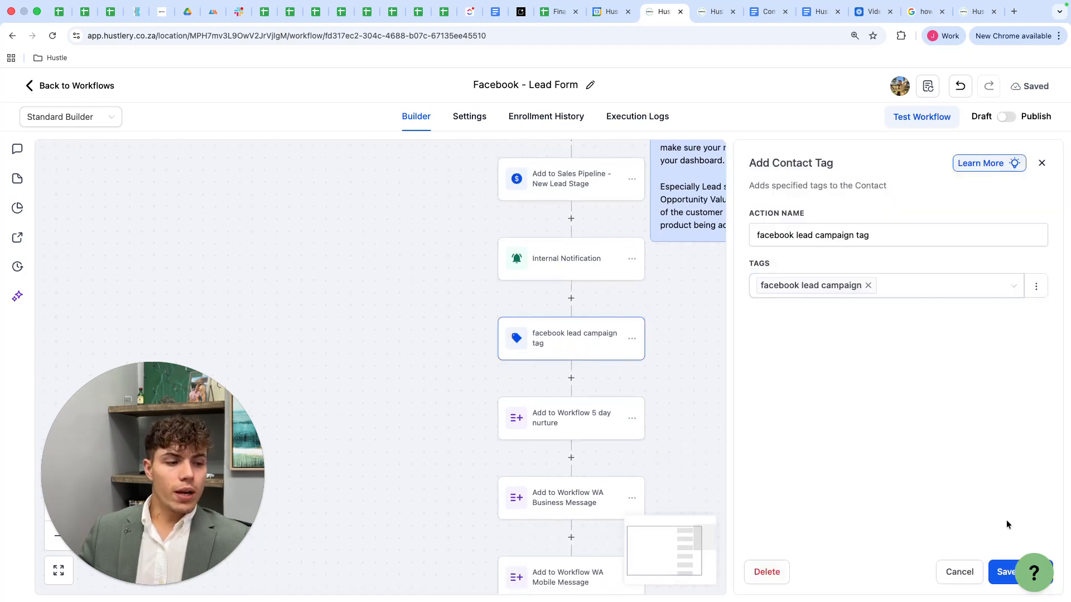
pyautogui.moveTo(1004, 571); pyautogui.dragTo(1011, 496)
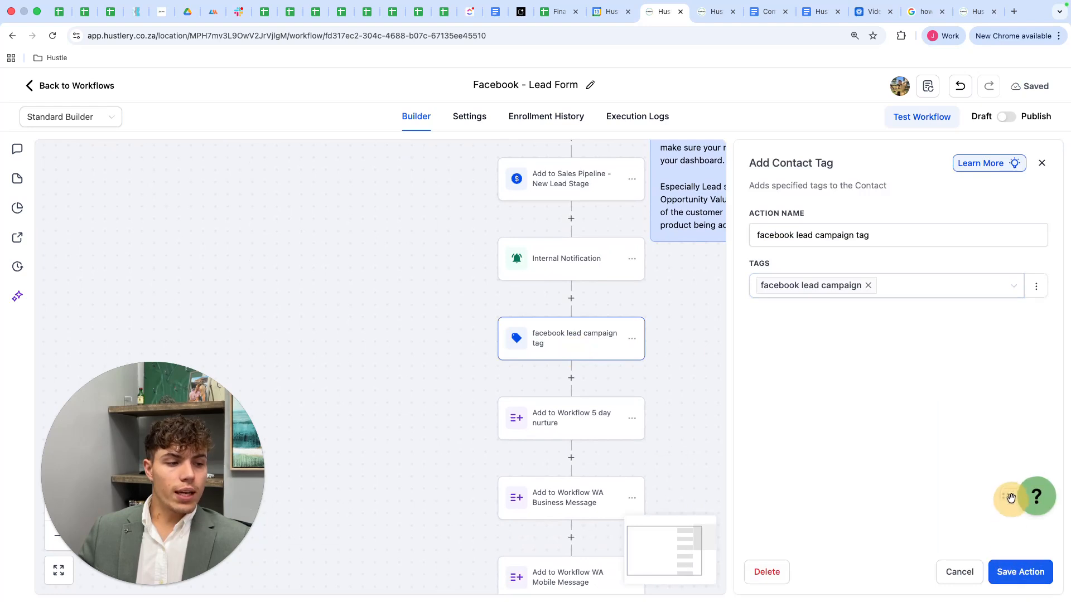
pyautogui.click(1004, 580)
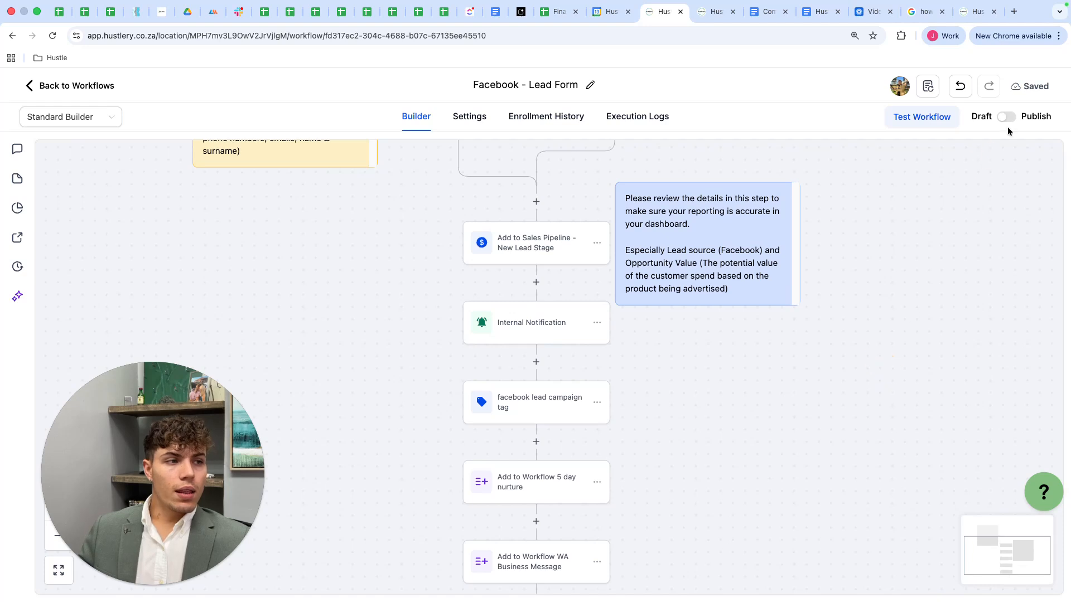
# Save the Facebook - Lead Form workflow as a draft and return to the workflow list
pyautogui.click(1008, 116)
pyautogui.click(1014, 92)
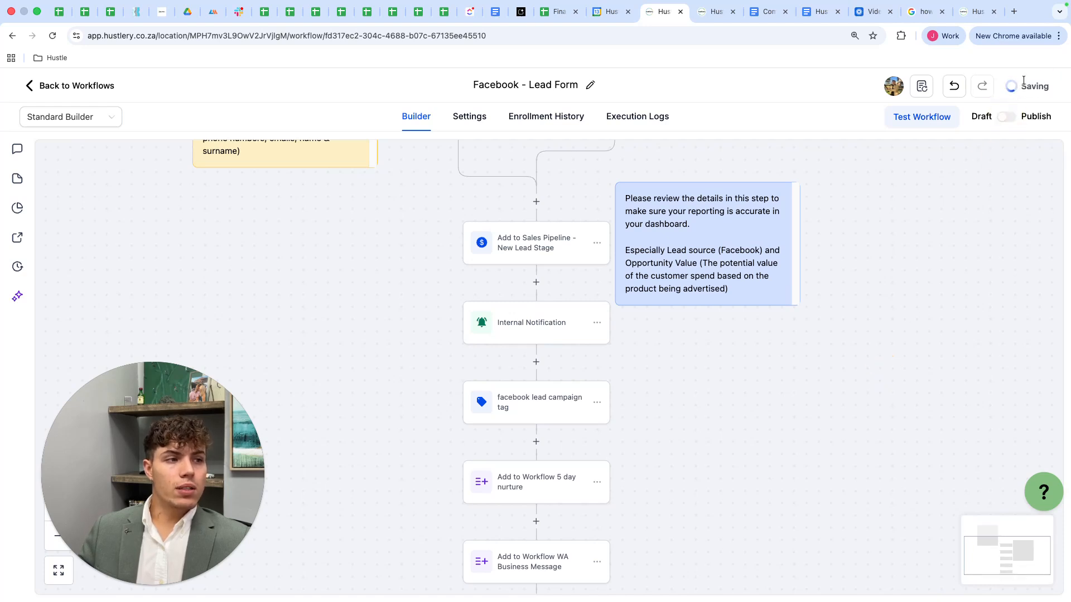
pyautogui.click(81, 87)
pyautogui.moveTo(192, 467); pyautogui.dragTo(129, 474)
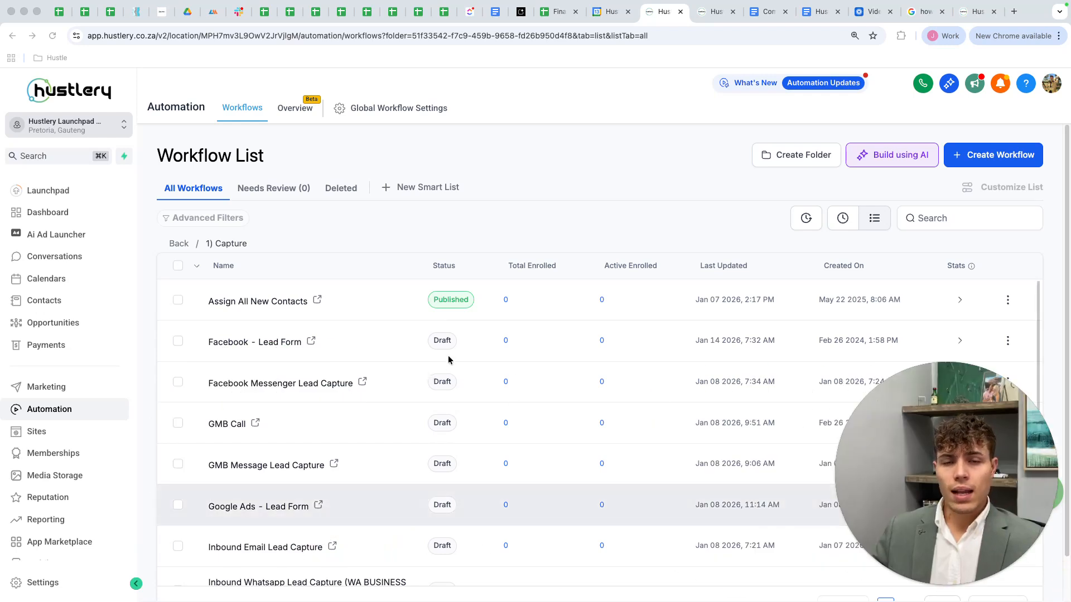
# Open the Assign All New Contacts workflow and open its Assign to user action
pyautogui.click(282, 302)
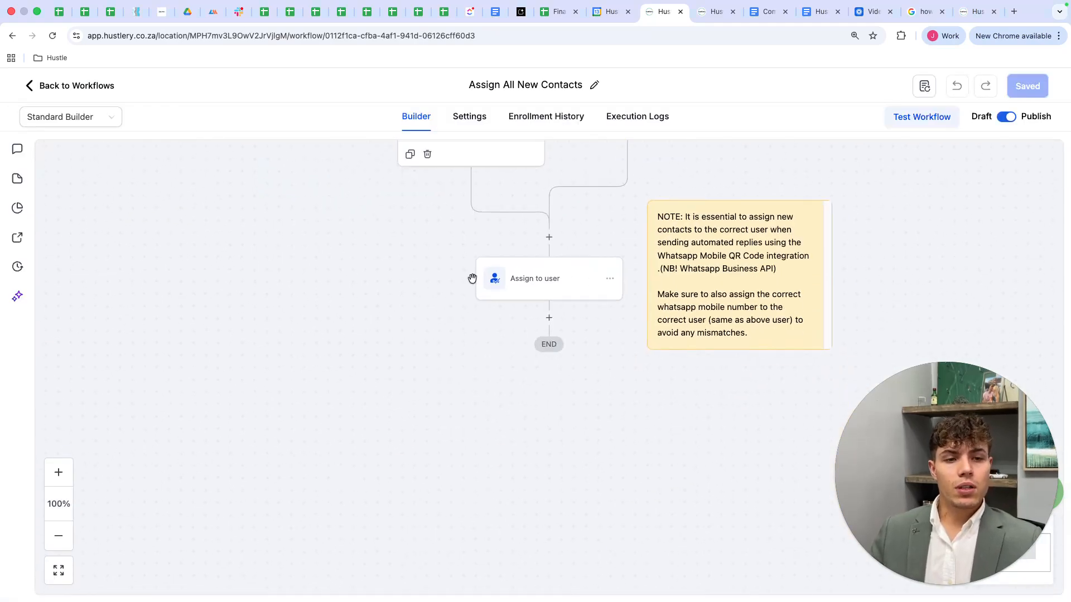
pyautogui.moveTo(405, 261); pyautogui.dragTo(393, 330)
pyautogui.moveTo(370, 316); pyautogui.dragTo(362, 326)
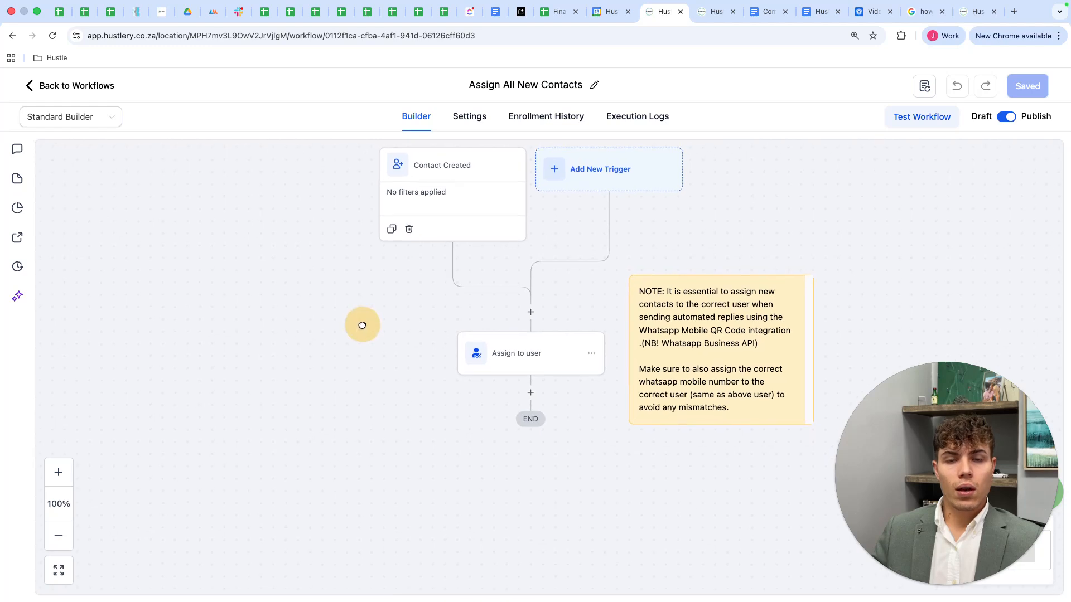
pyautogui.click(505, 354)
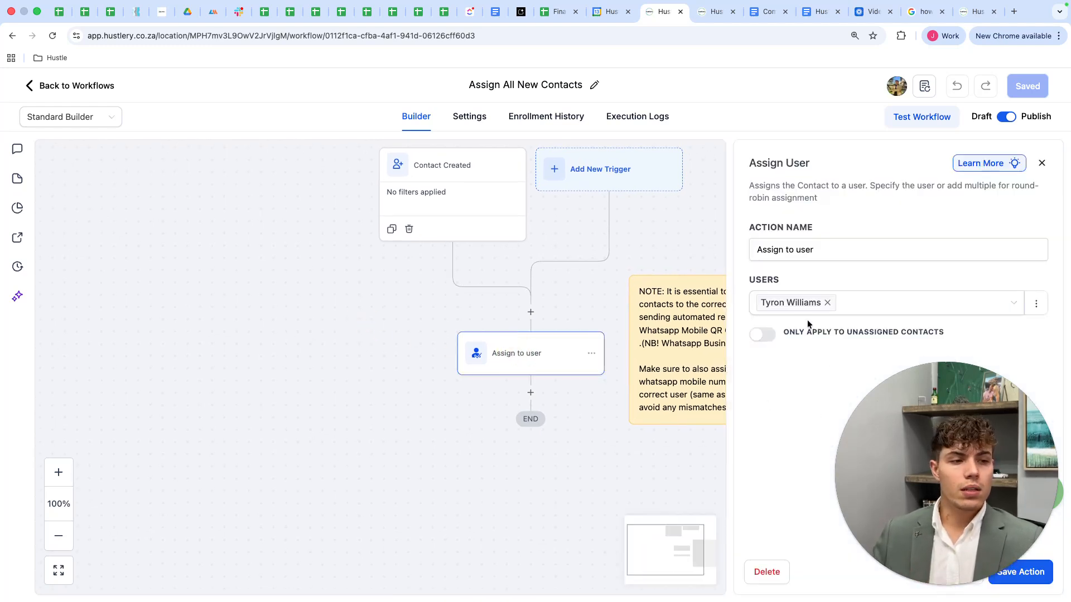
# Remove the assigned user from the Assign to user action
pyautogui.click(827, 303)
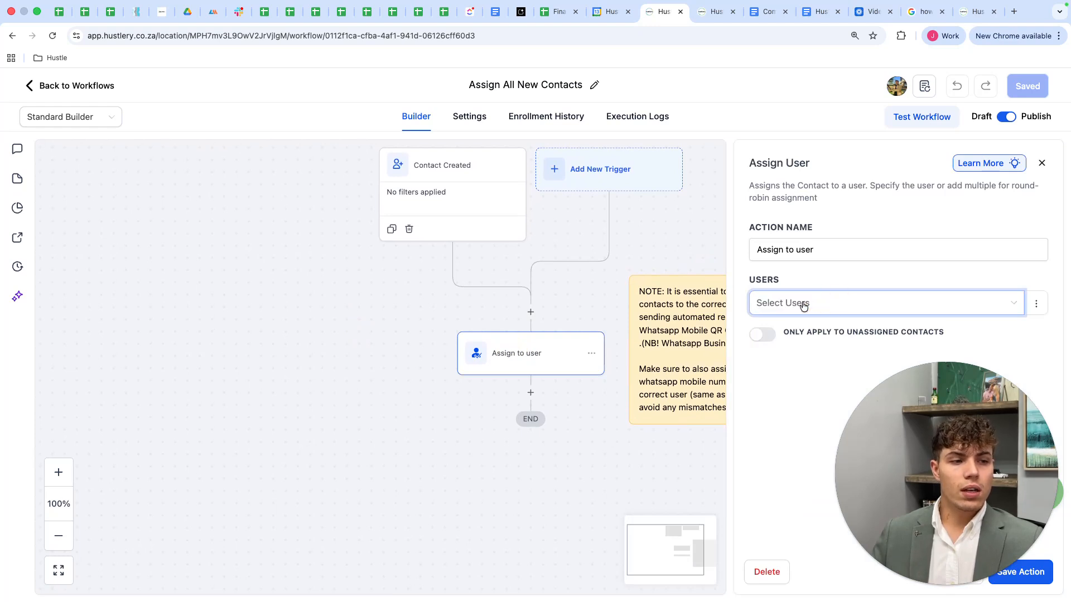
pyautogui.click(795, 308)
pyautogui.click(807, 304)
pyautogui.moveTo(782, 280); pyautogui.dragTo(768, 280)
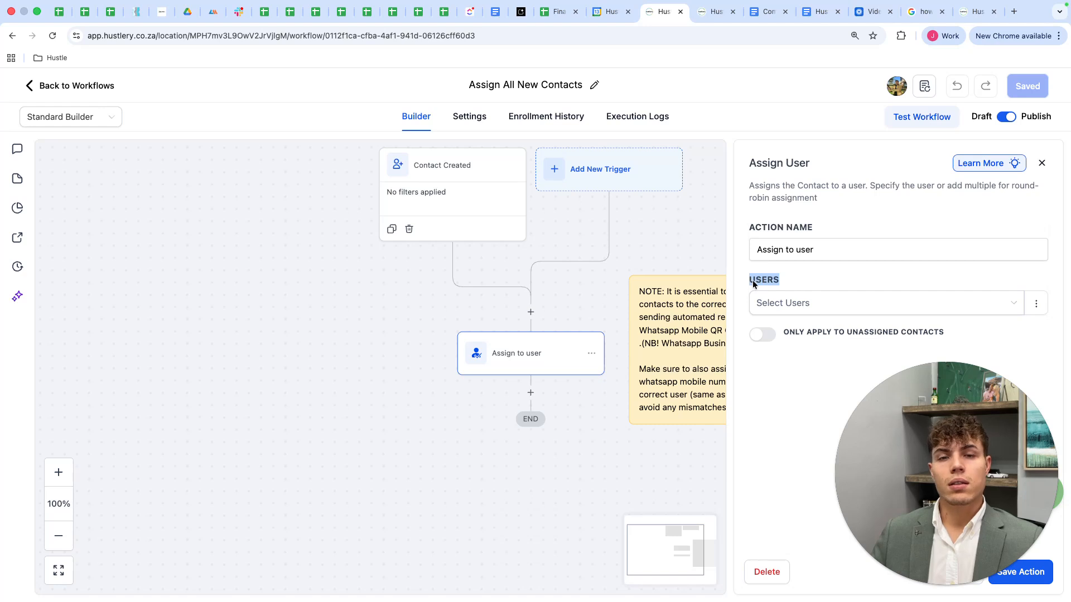
pyautogui.click(858, 277)
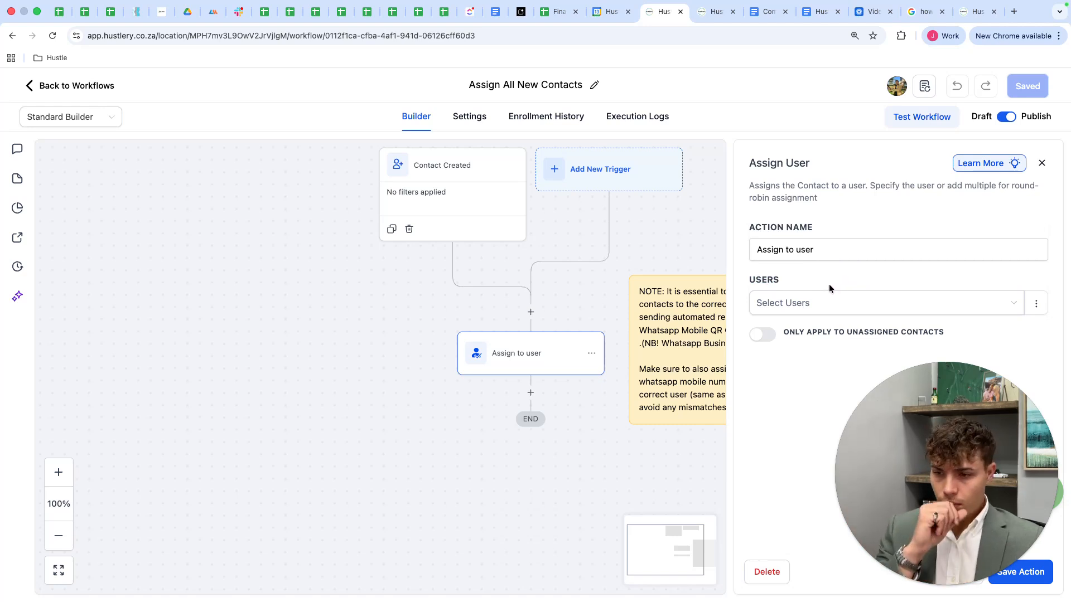
# Try assigning new contacts to both available users in the Assign to user action
pyautogui.click(812, 304)
pyautogui.click(802, 330)
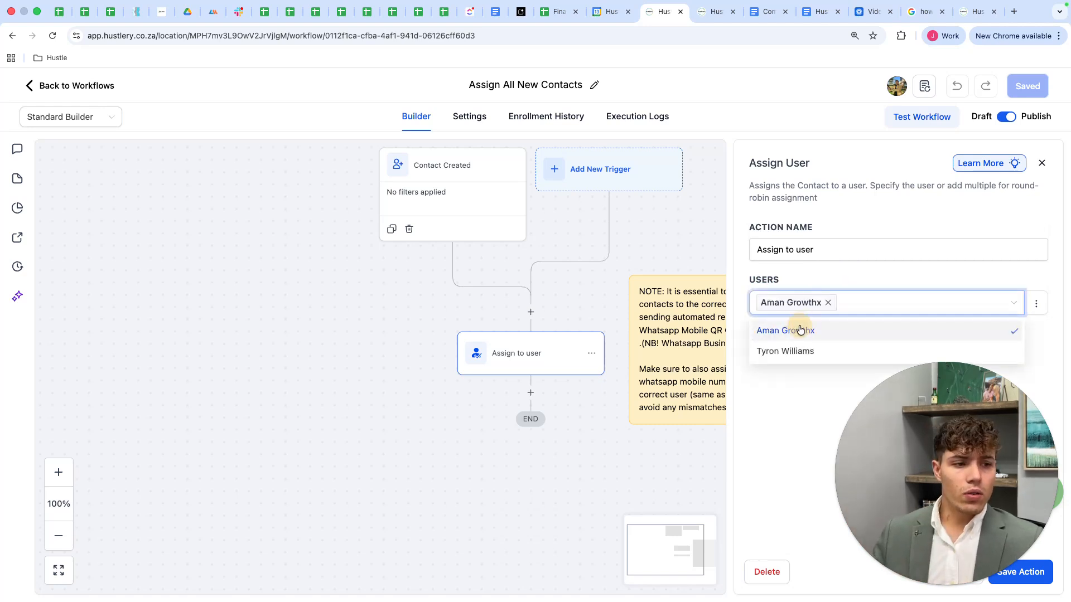
pyautogui.click(789, 352)
pyautogui.click(782, 351)
pyautogui.click(791, 350)
pyautogui.moveTo(966, 442); pyautogui.dragTo(168, 442)
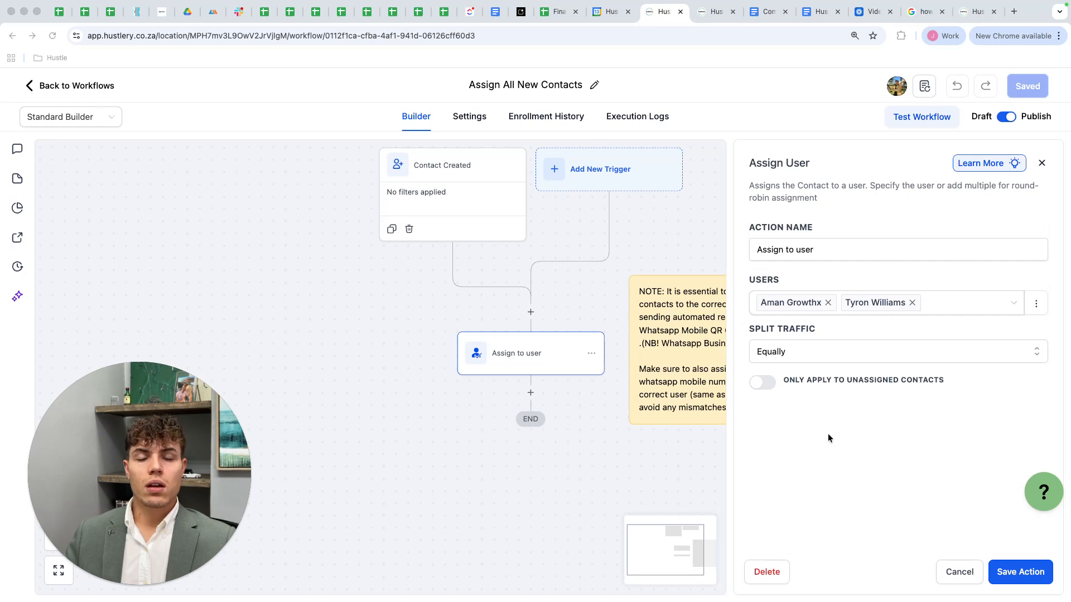
# Leave only the second listed user assigned to new contacts, and save both the action and the workflow
pyautogui.click(904, 302)
pyautogui.click(828, 302)
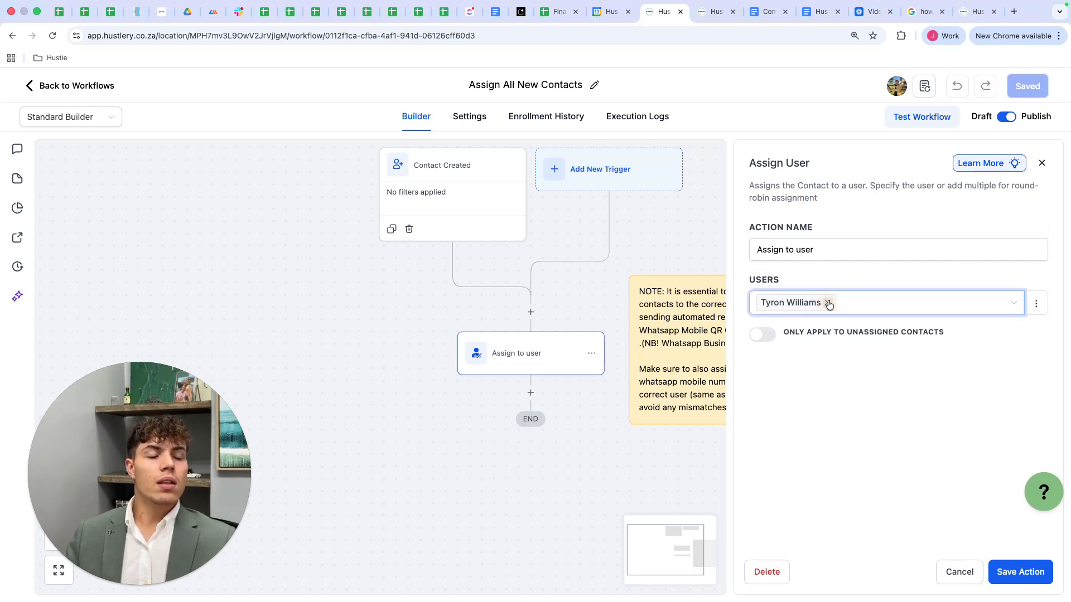
pyautogui.click(807, 361)
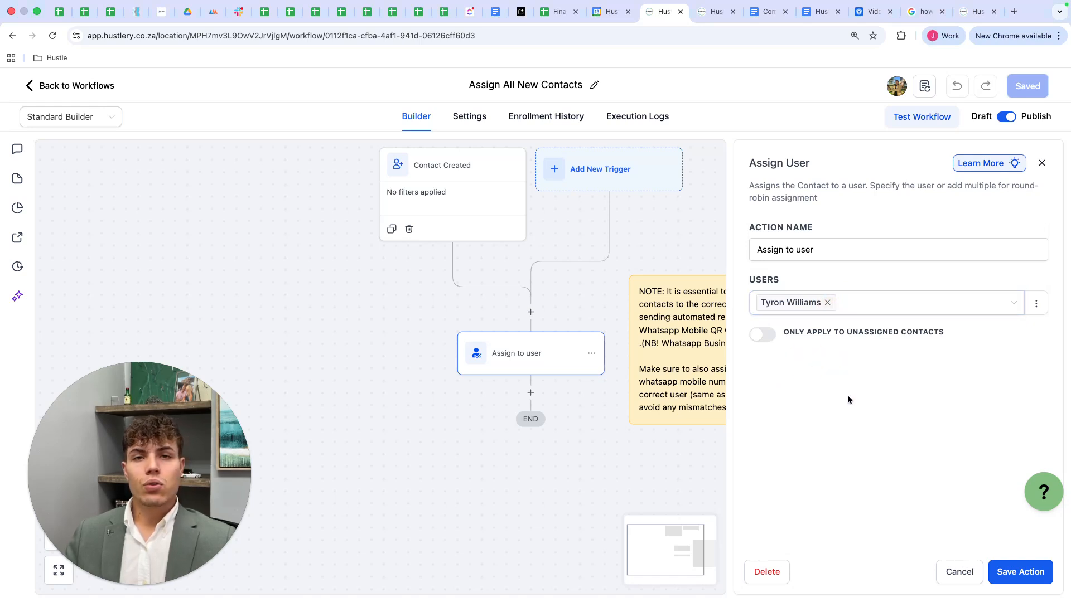
pyautogui.click(847, 303)
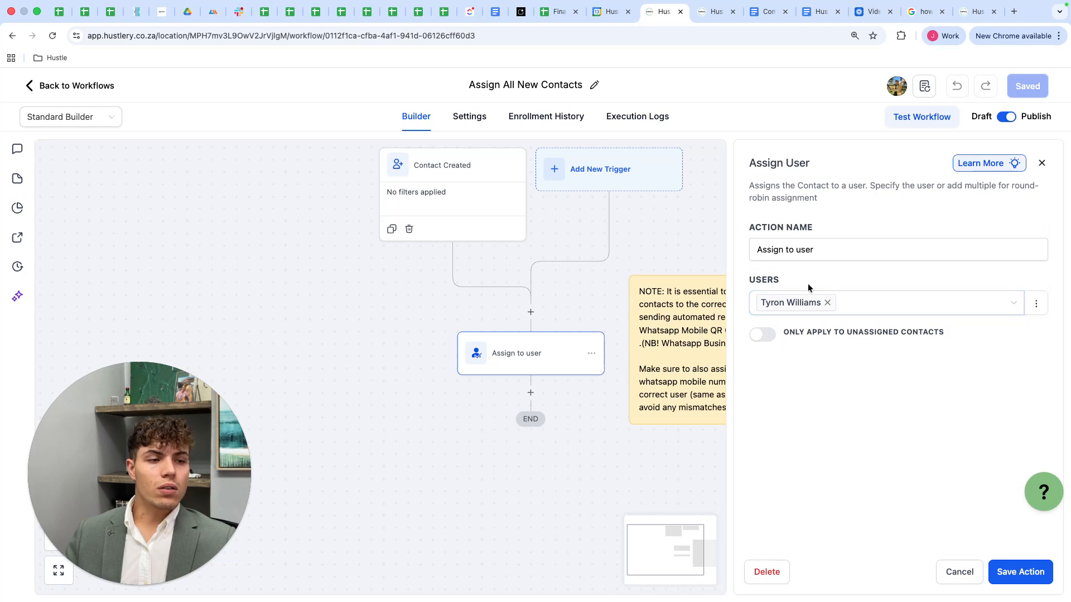
pyautogui.click(1020, 571)
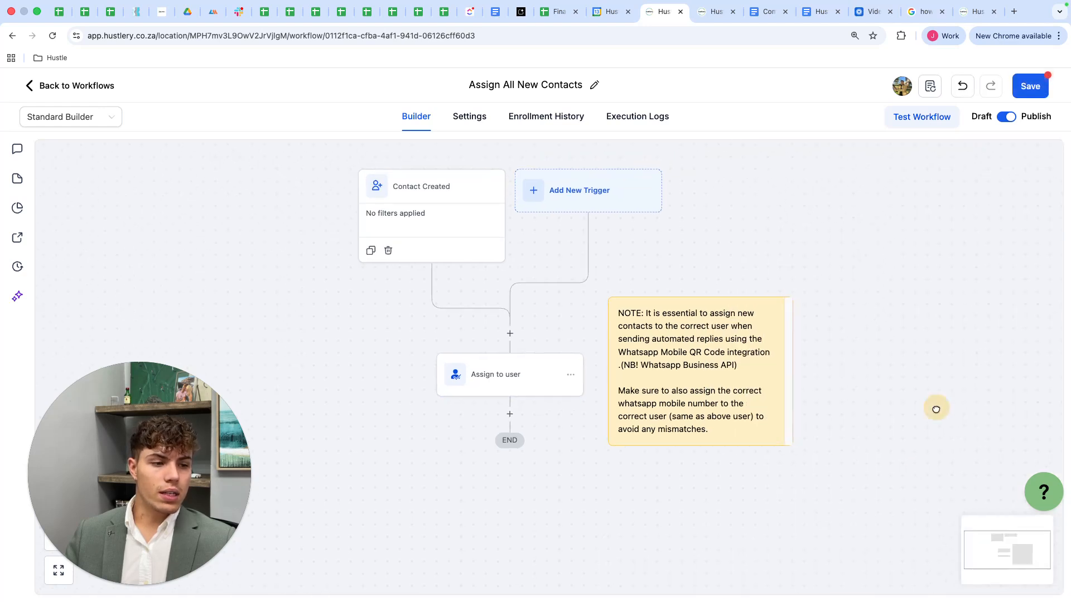
pyautogui.click(1031, 87)
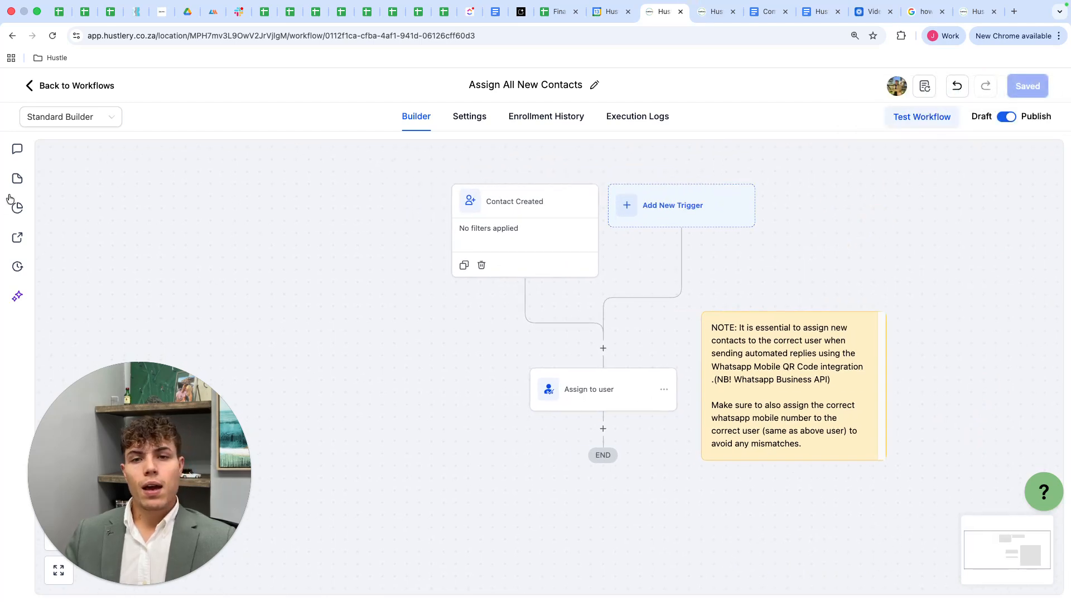
# Leave the Assign All New Contacts workflow and open the Leads Pipeline board in Opportunities
pyautogui.click(114, 86)
pyautogui.moveTo(236, 400); pyautogui.dragTo(968, 497)
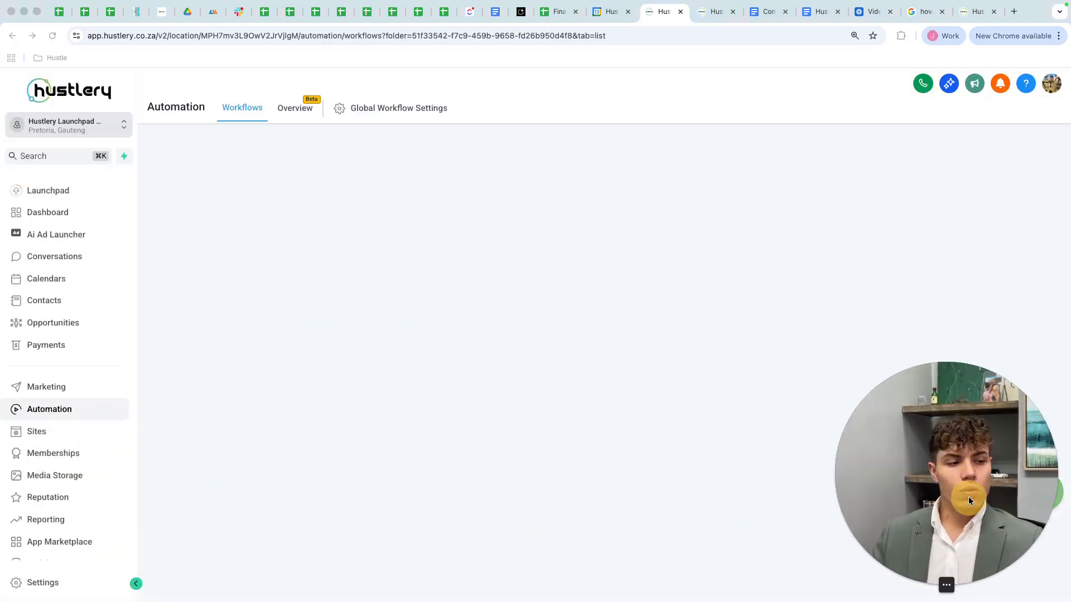
pyautogui.click(71, 329)
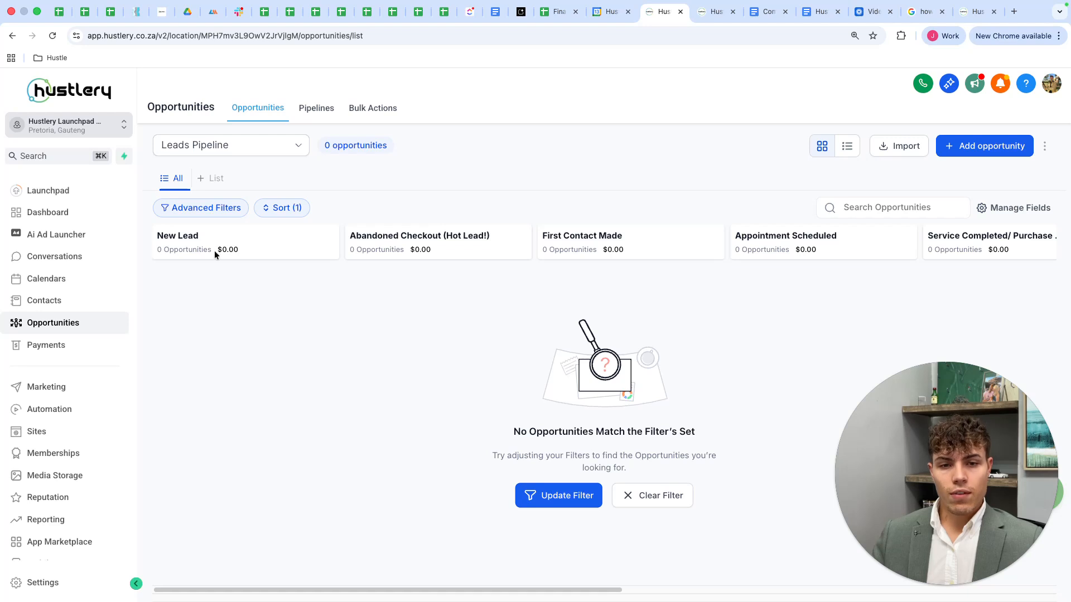
pyautogui.moveTo(214, 250); pyautogui.dragTo(260, 254)
pyautogui.click(247, 256)
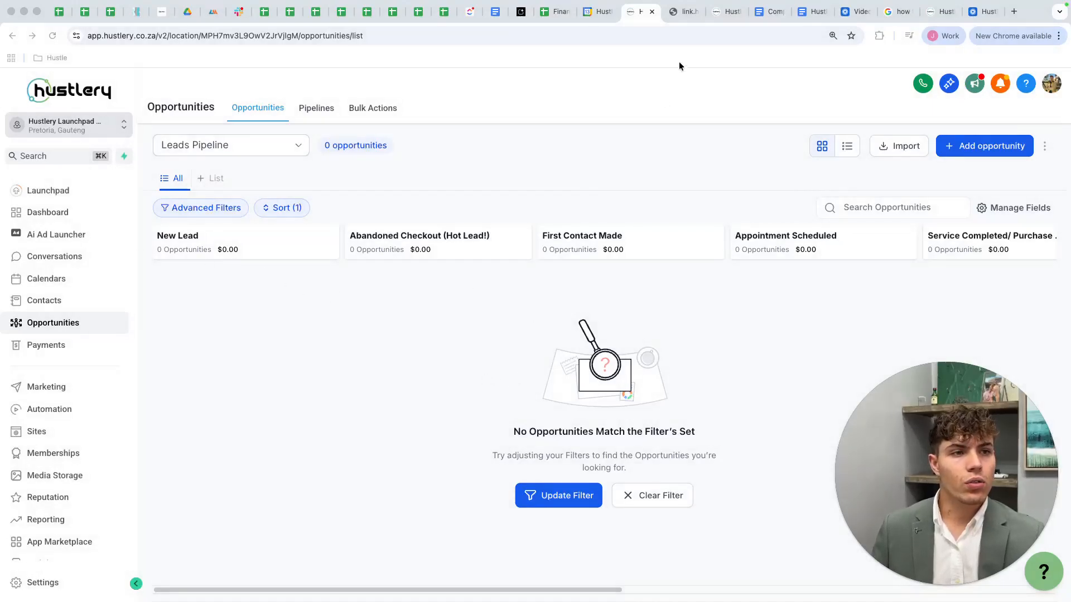
# Fill in the website lead form with the contact's full name, phone number and email, and submit it
pyautogui.click(685, 17)
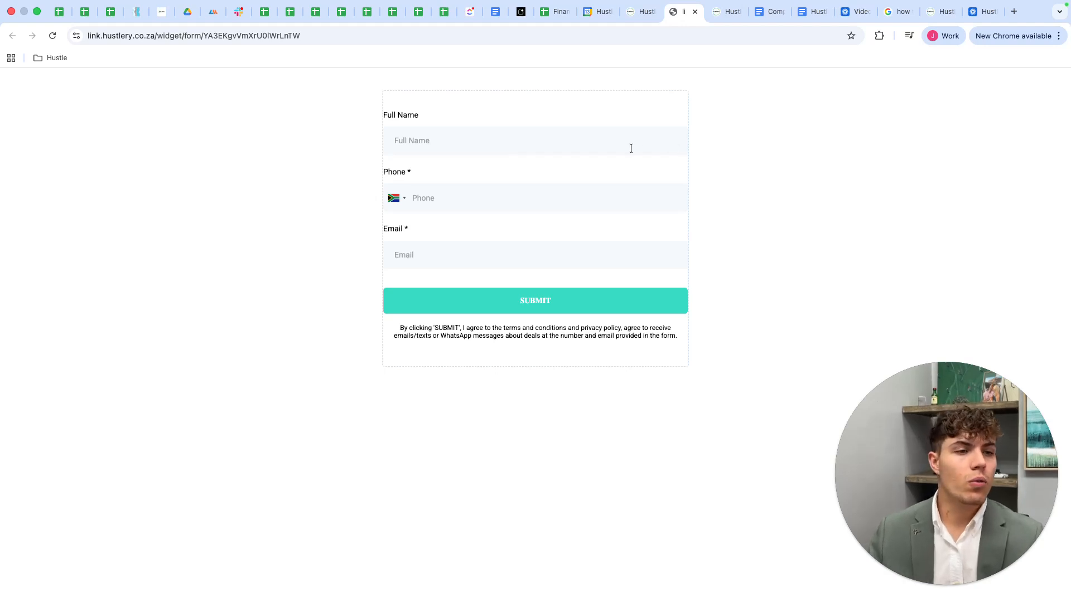
pyautogui.click(569, 150)
pyautogui.click(517, 175)
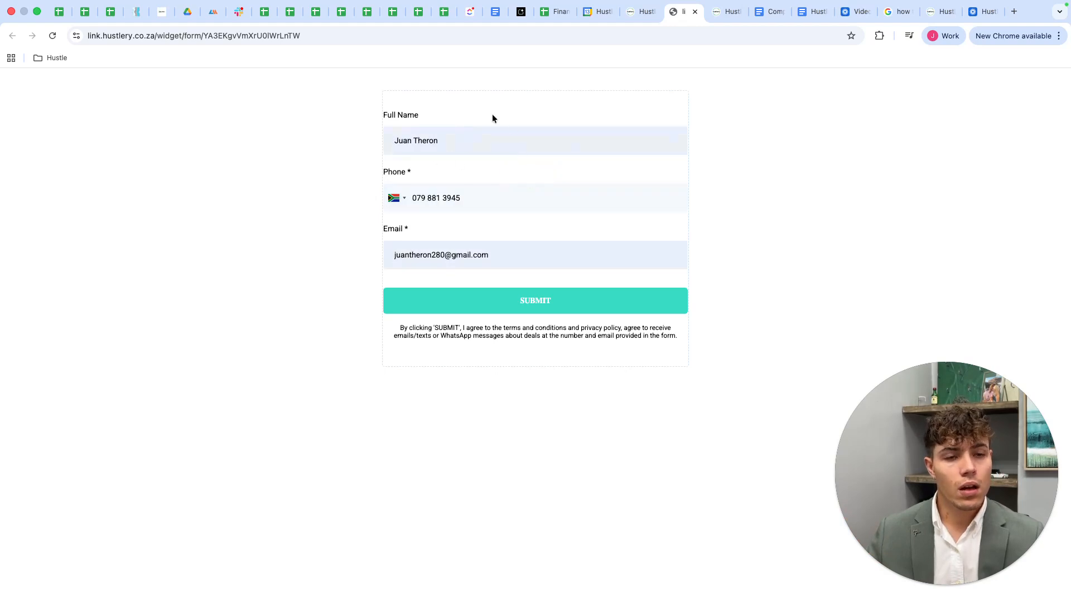
pyautogui.click(493, 310)
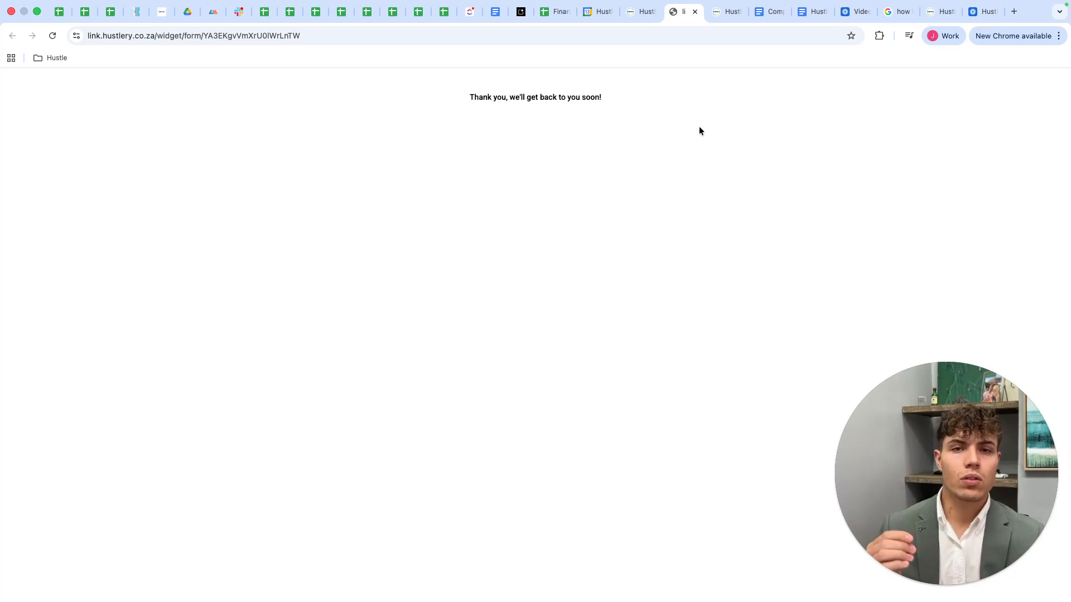
# Examine the details, stage, owner and source of the new opportunity in the Leads Pipeline, then close it
pyautogui.click(637, 19)
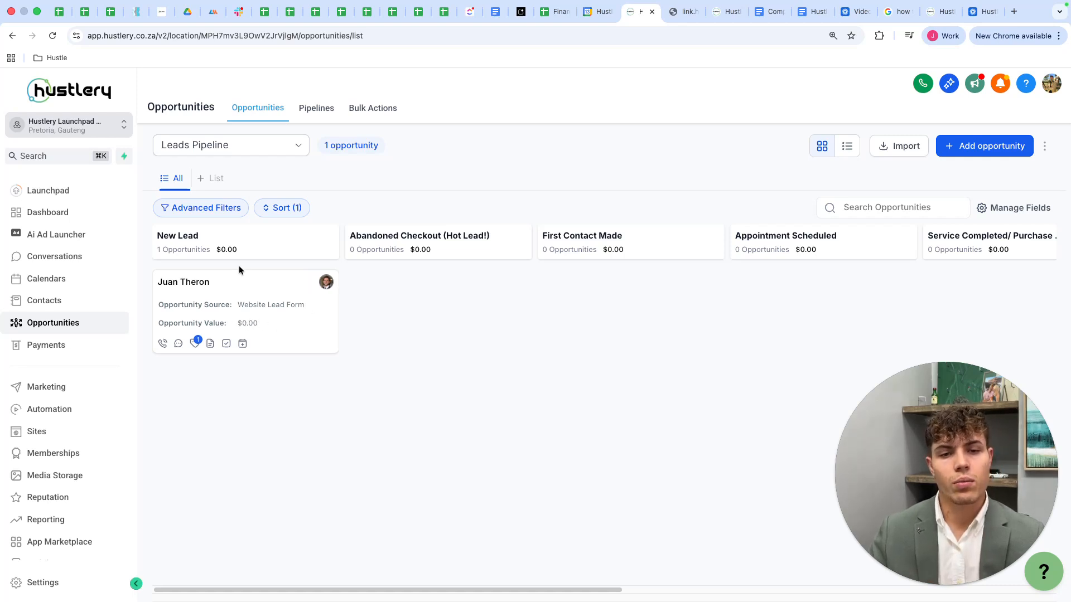
pyautogui.click(193, 344)
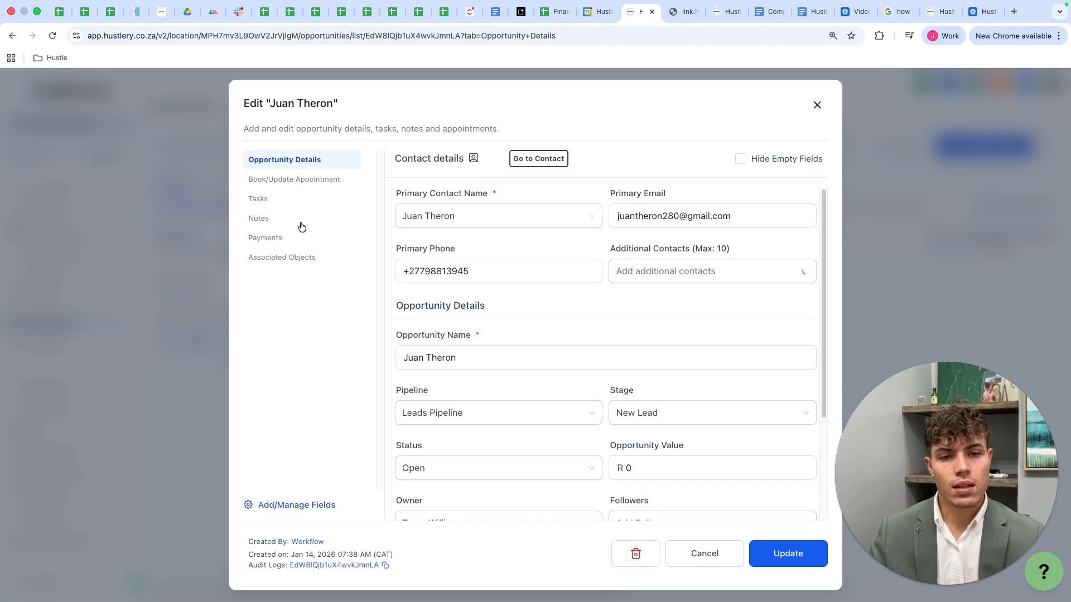
pyautogui.scroll(-3, 508, 307)
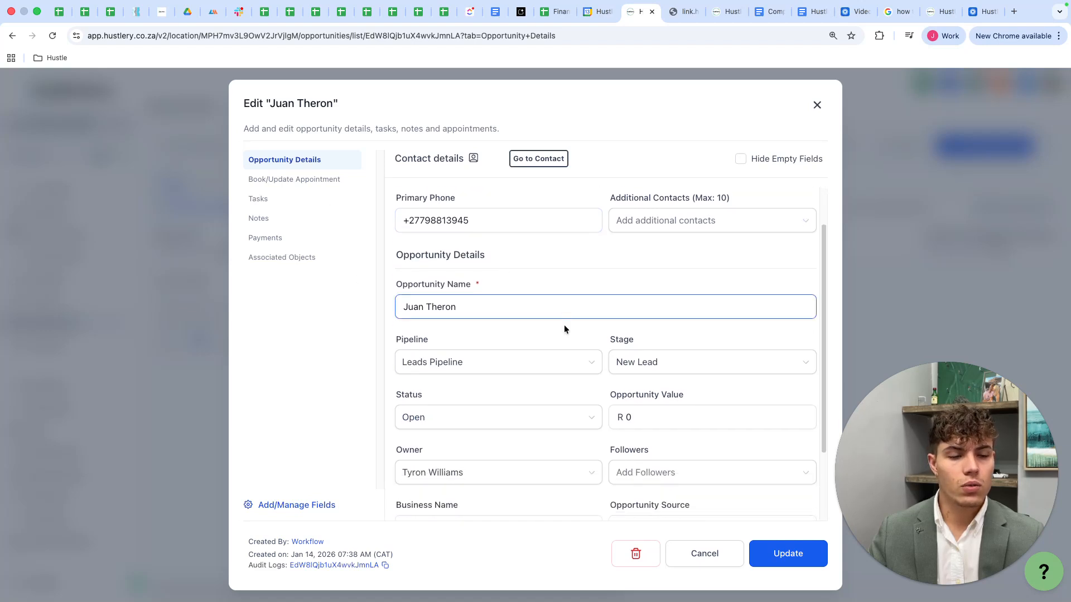
pyautogui.scroll(3, 502, 329)
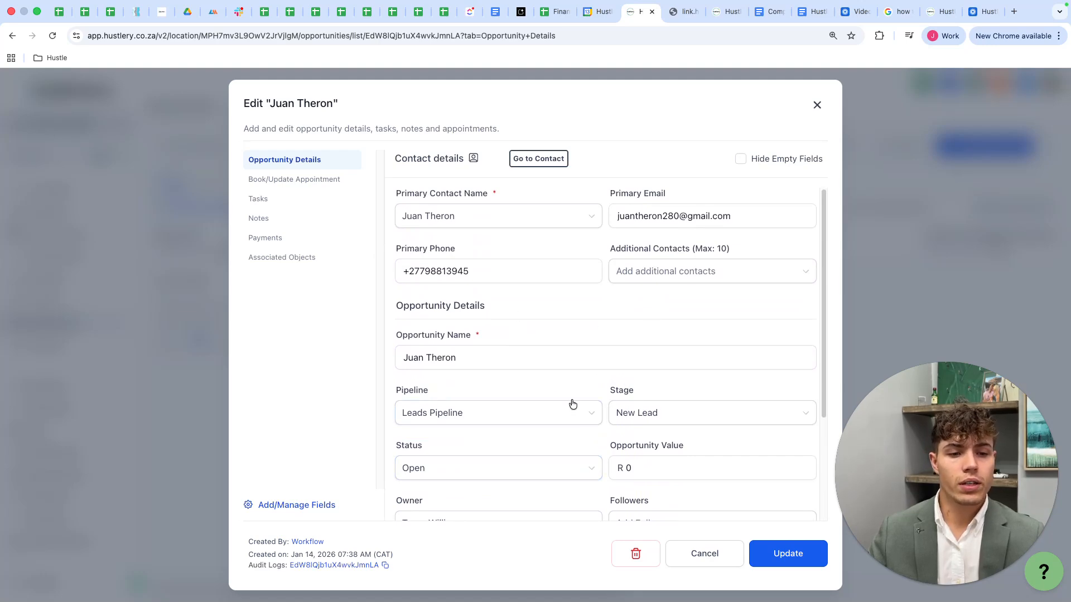
pyautogui.scroll(-3, 567, 393)
pyautogui.scroll(3, 567, 394)
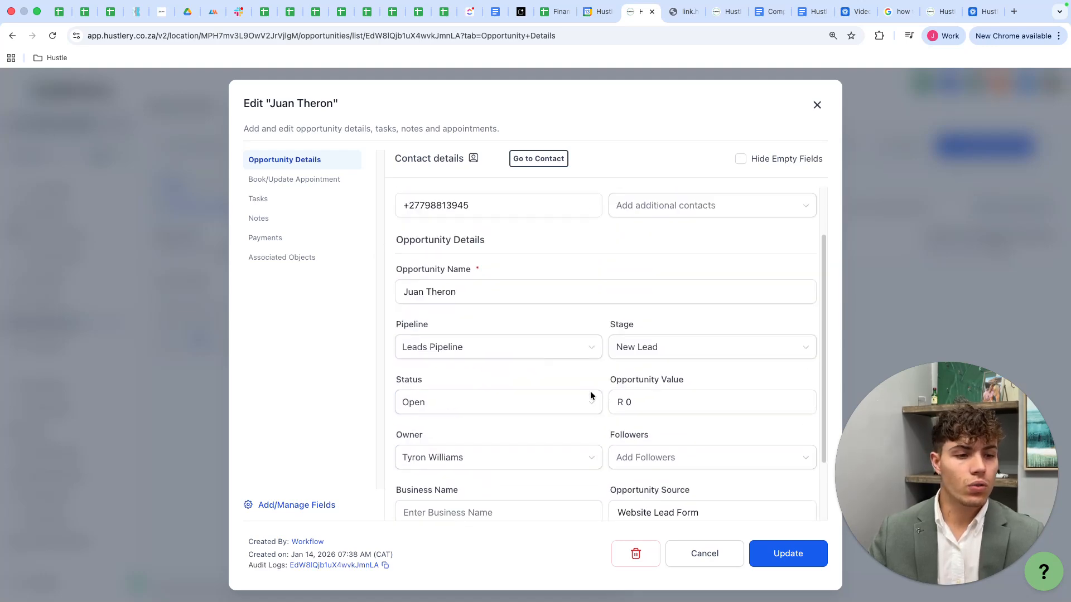
pyautogui.click(817, 111)
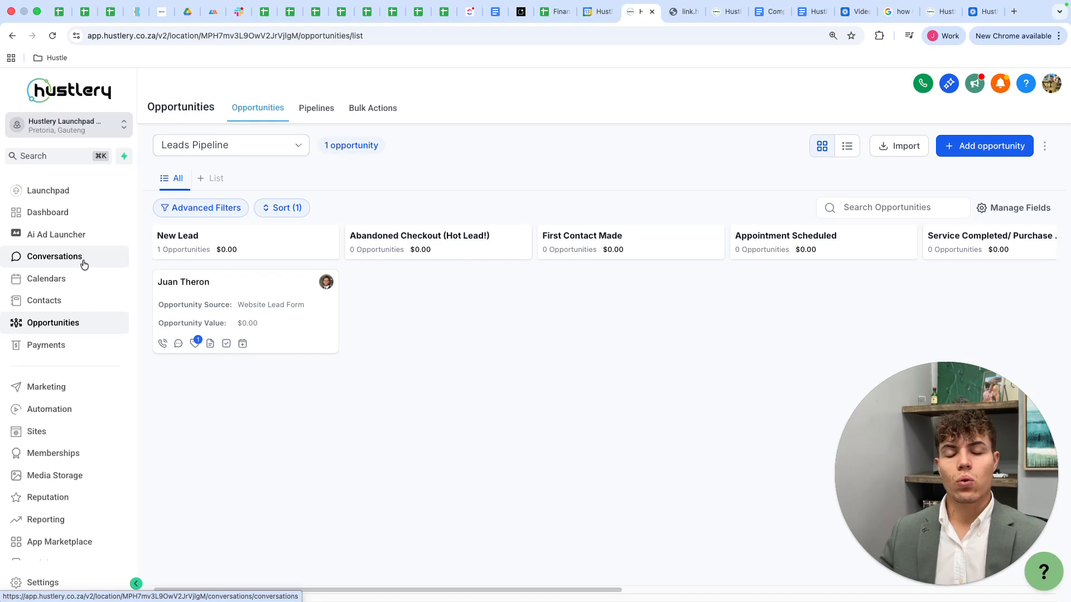
# Check the unread conversations, then open the website-tagged contact's record from the Contacts list
pyautogui.click(40, 256)
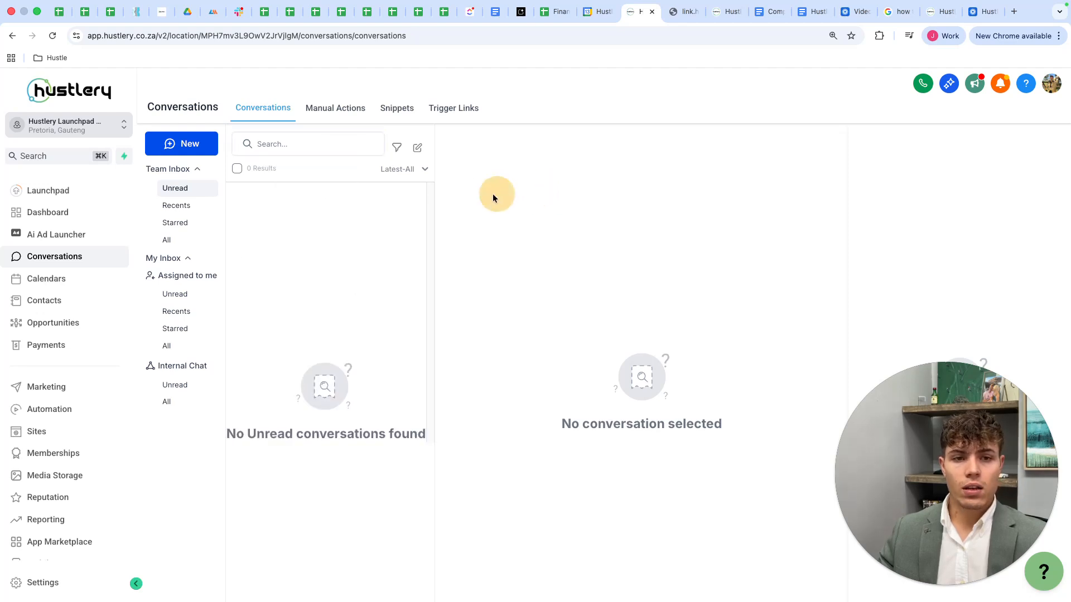
pyautogui.click(71, 300)
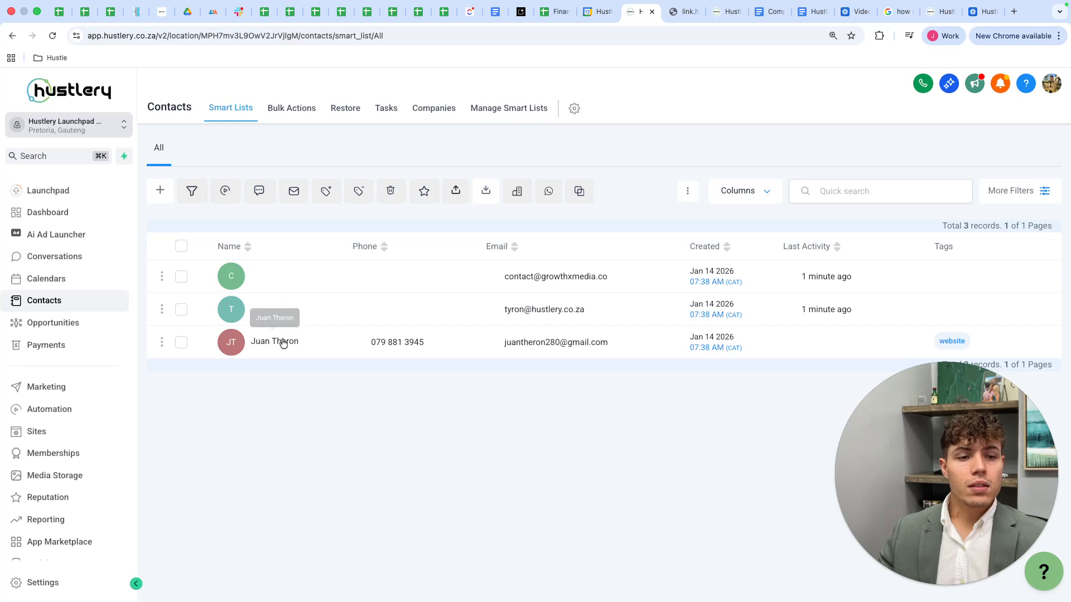
pyautogui.click(323, 333)
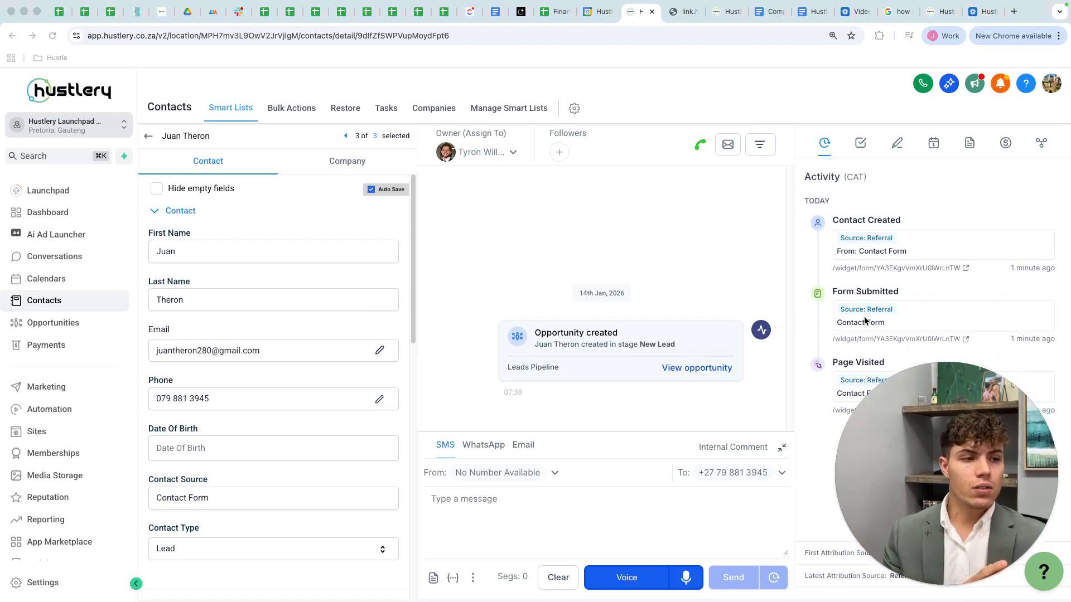
pyautogui.moveTo(946, 483); pyautogui.dragTo(206, 457)
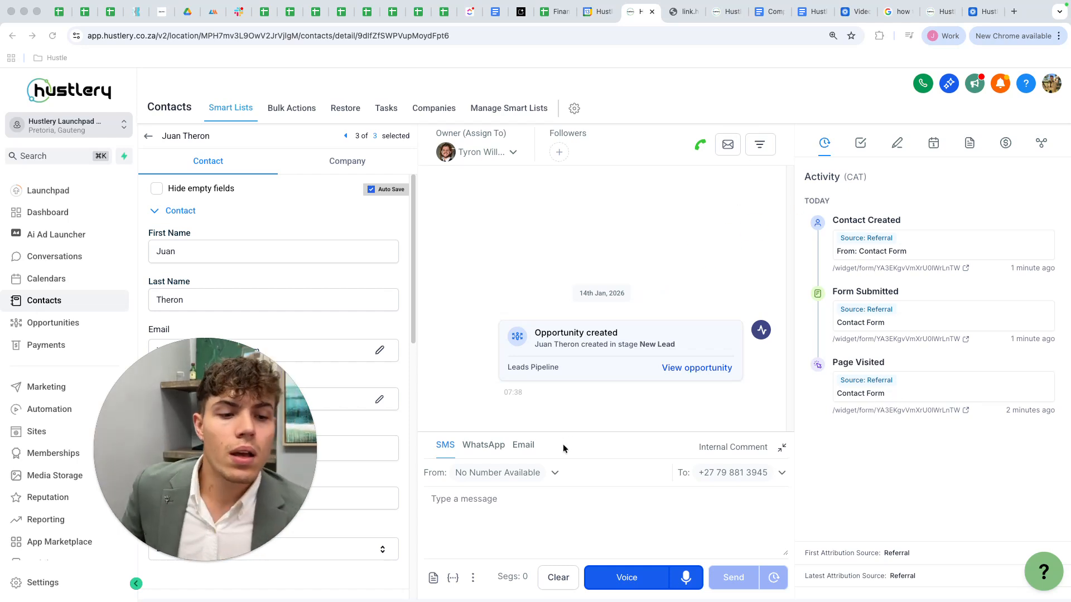
# Draft the SMS text "ijdsbibs" to the contact, and compare the WhatsApp messaging option
pyautogui.click(456, 499)
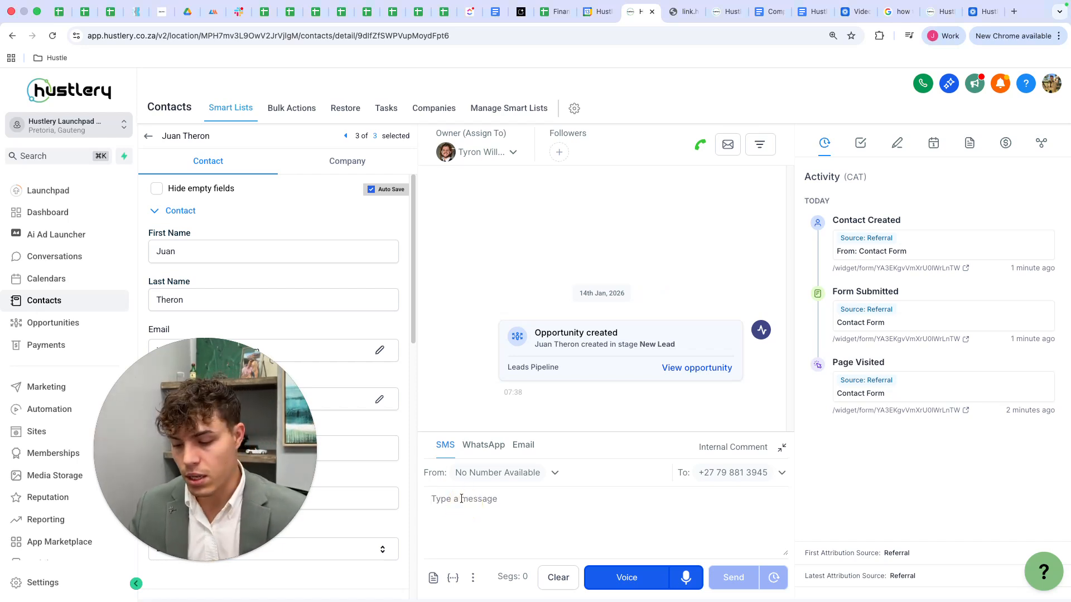
pyautogui.write('ijdsbibs')
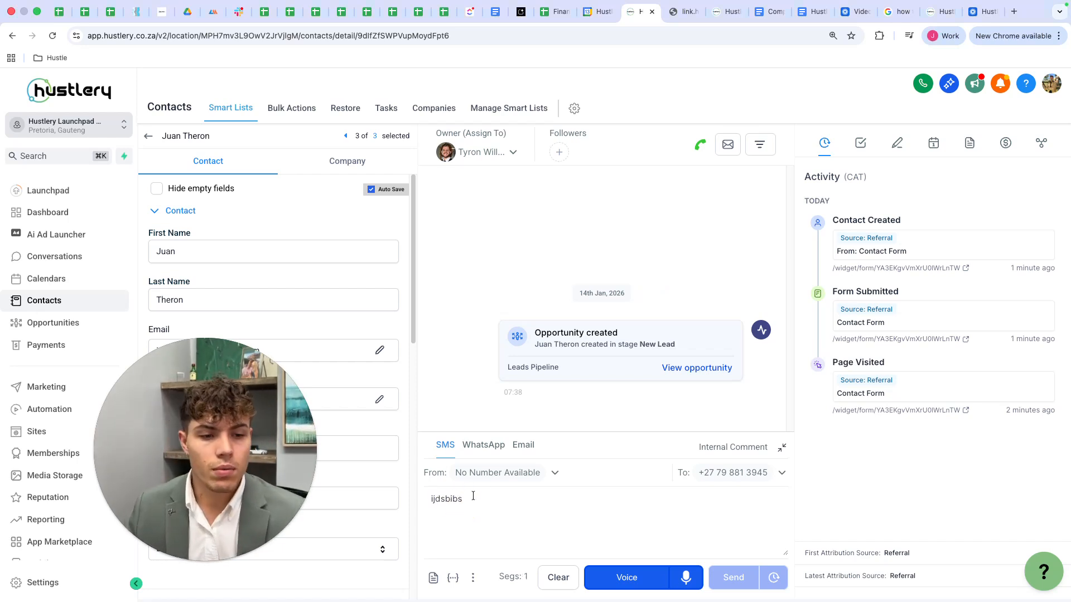
pyautogui.click(487, 449)
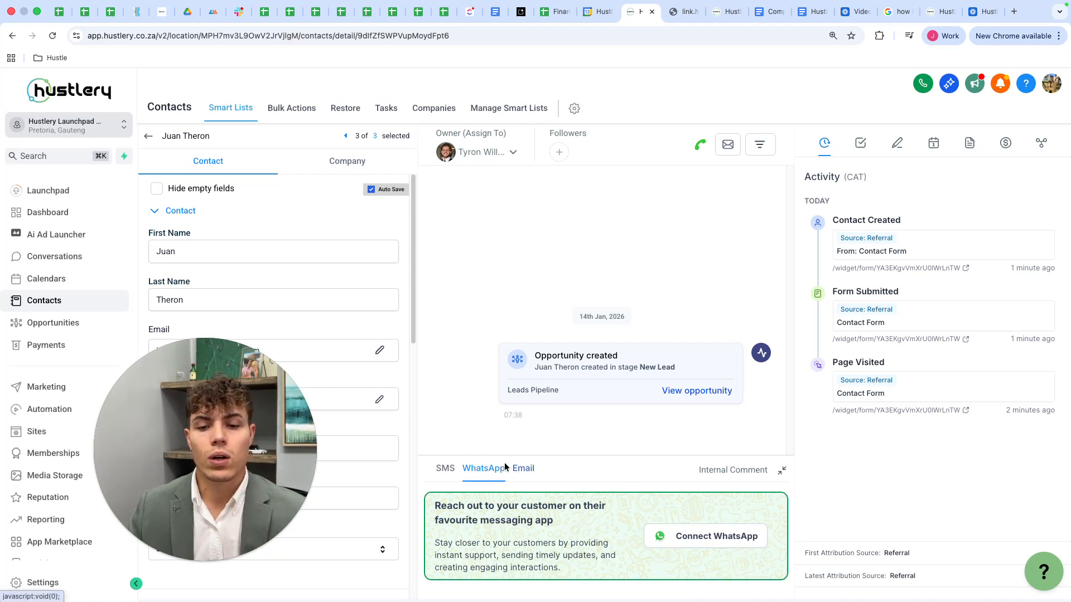
pyautogui.click(446, 478)
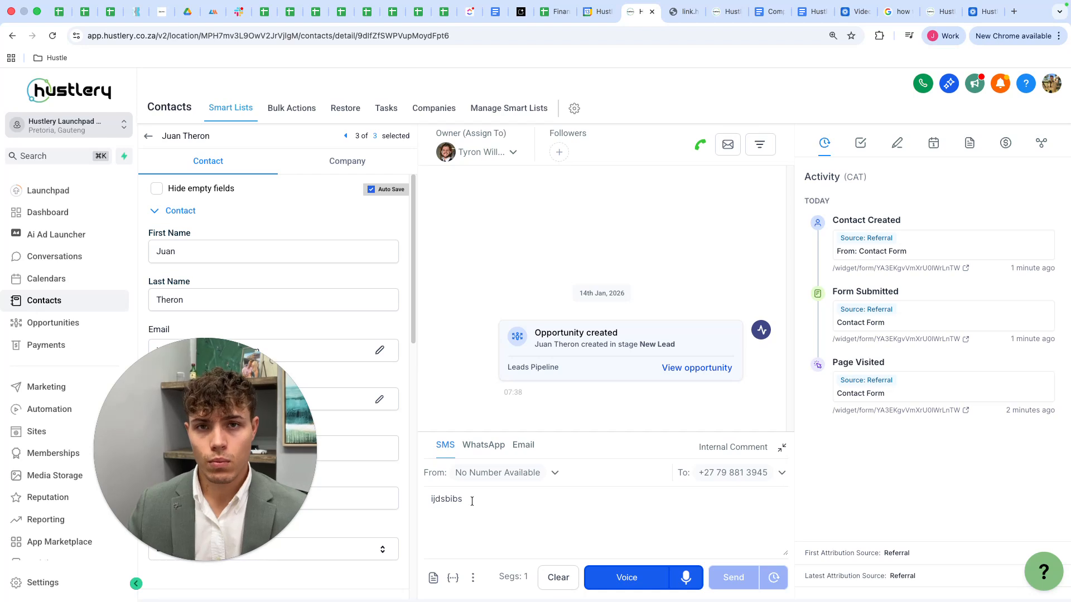
pyautogui.click(474, 500)
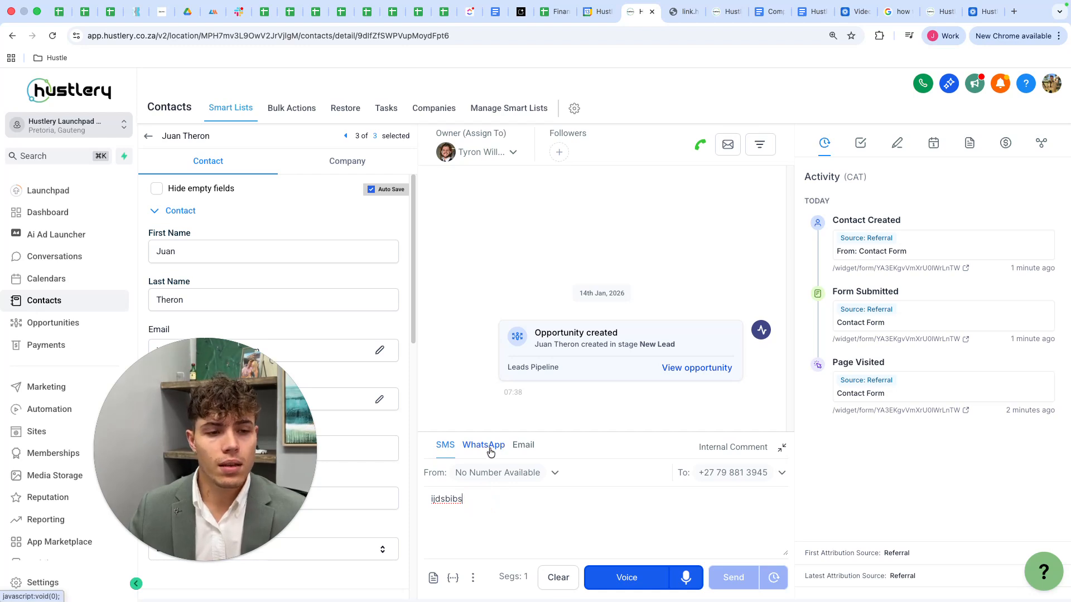
pyautogui.click(472, 498)
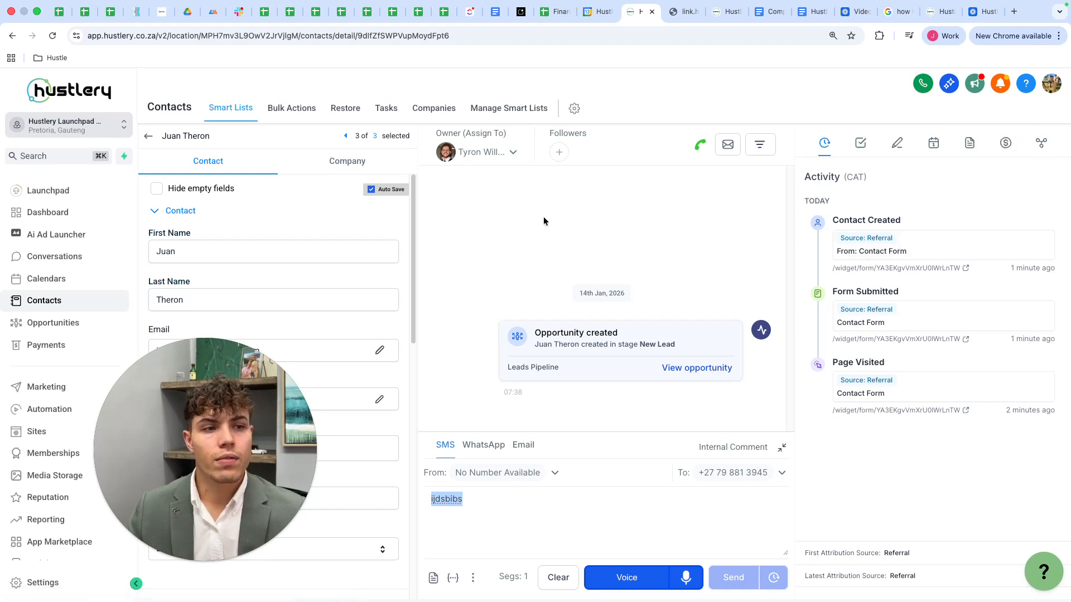
# Return to the Leads Pipeline board in Opportunities and move the floating help button lower on the page
pyautogui.moveTo(211, 428); pyautogui.dragTo(955, 468)
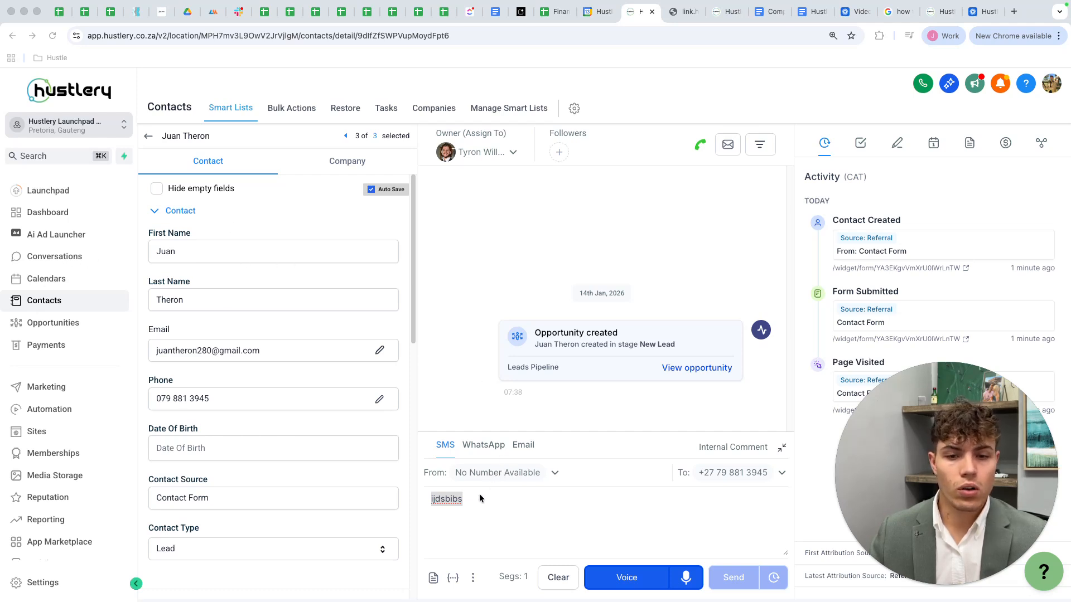
pyautogui.click(65, 324)
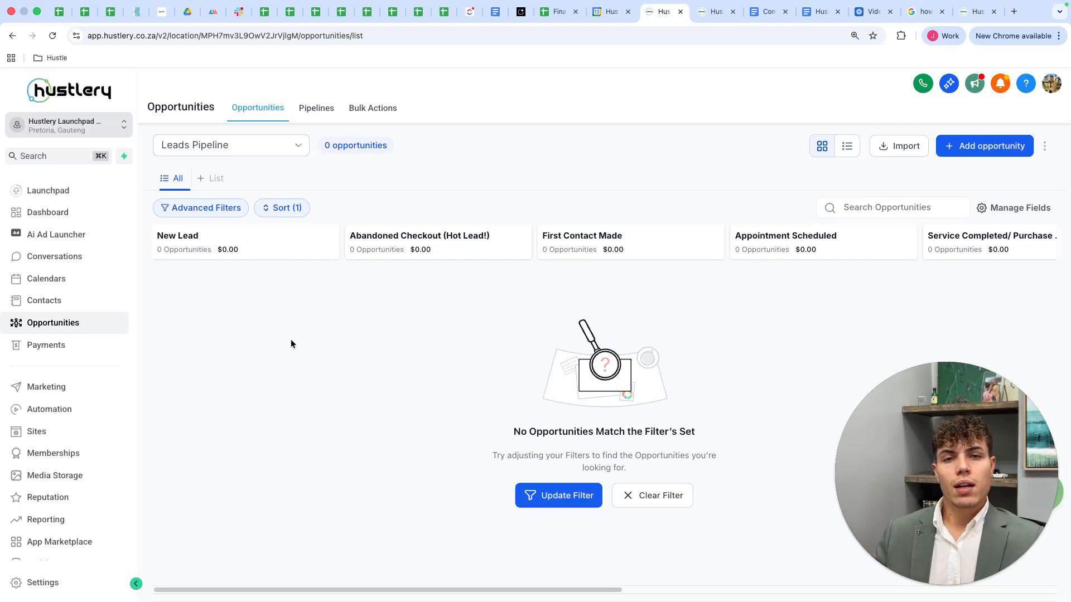
pyautogui.moveTo(916, 434); pyautogui.dragTo(677, 393)
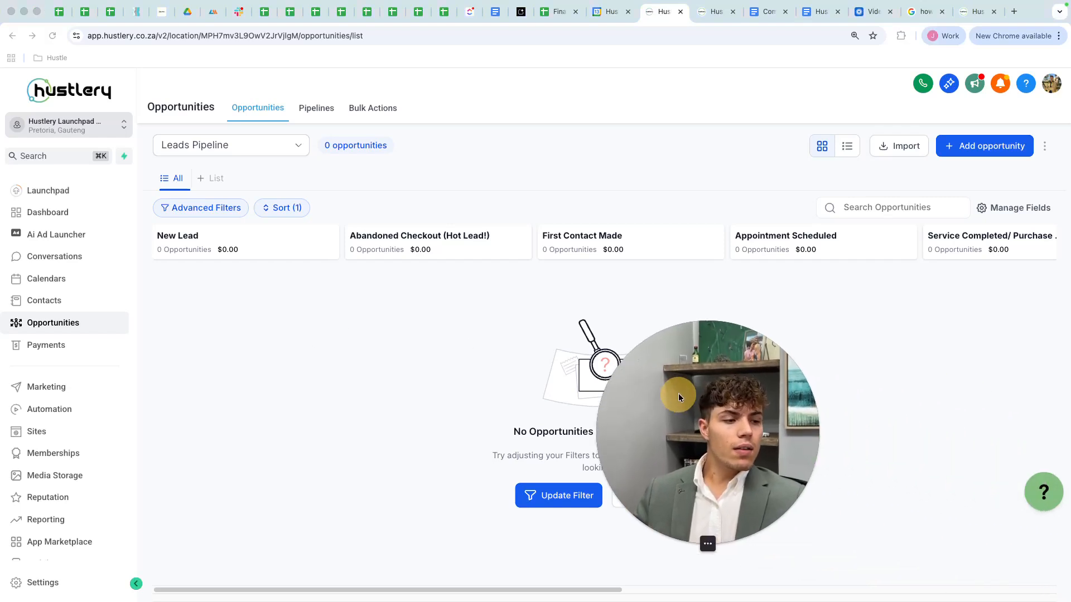
pyautogui.moveTo(1011, 495); pyautogui.dragTo(1018, 577)
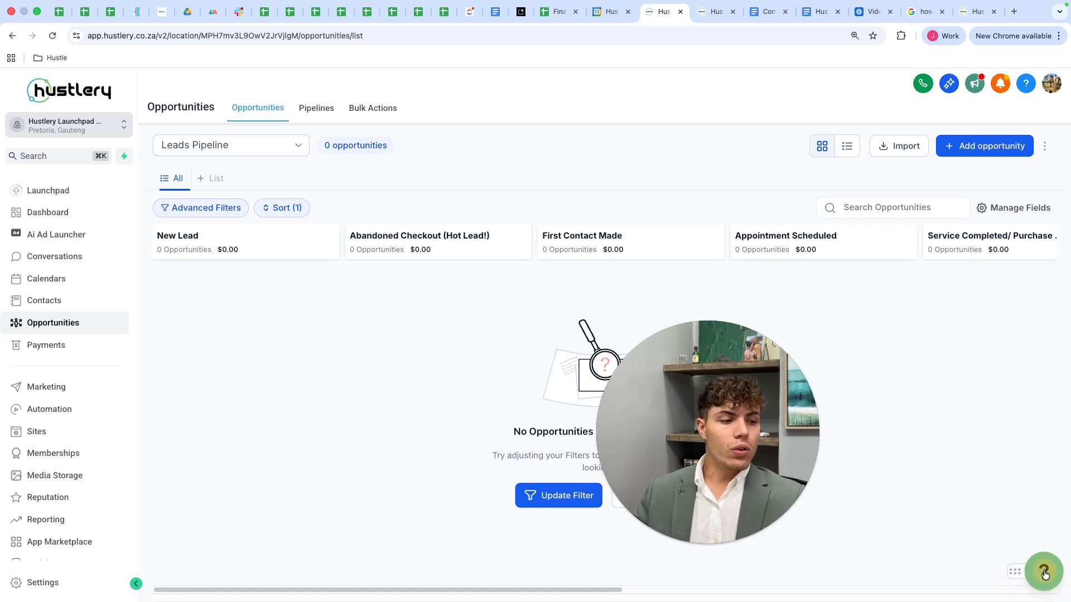
# View the Live Tech Support option and the other support options in the help widget, then close it
pyautogui.click(1039, 577)
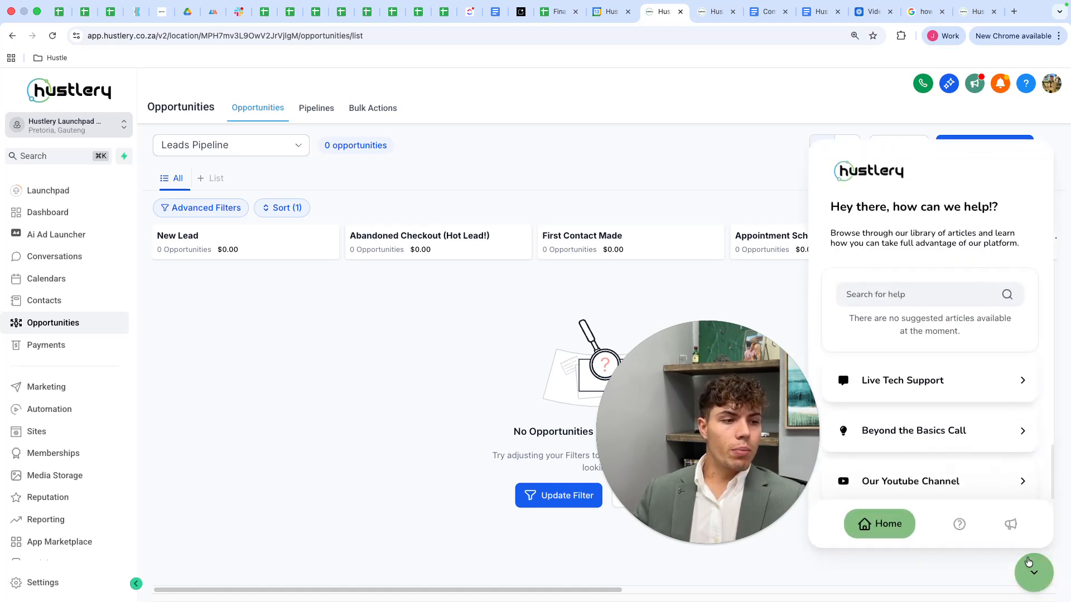
pyautogui.moveTo(759, 433); pyautogui.dragTo(705, 423)
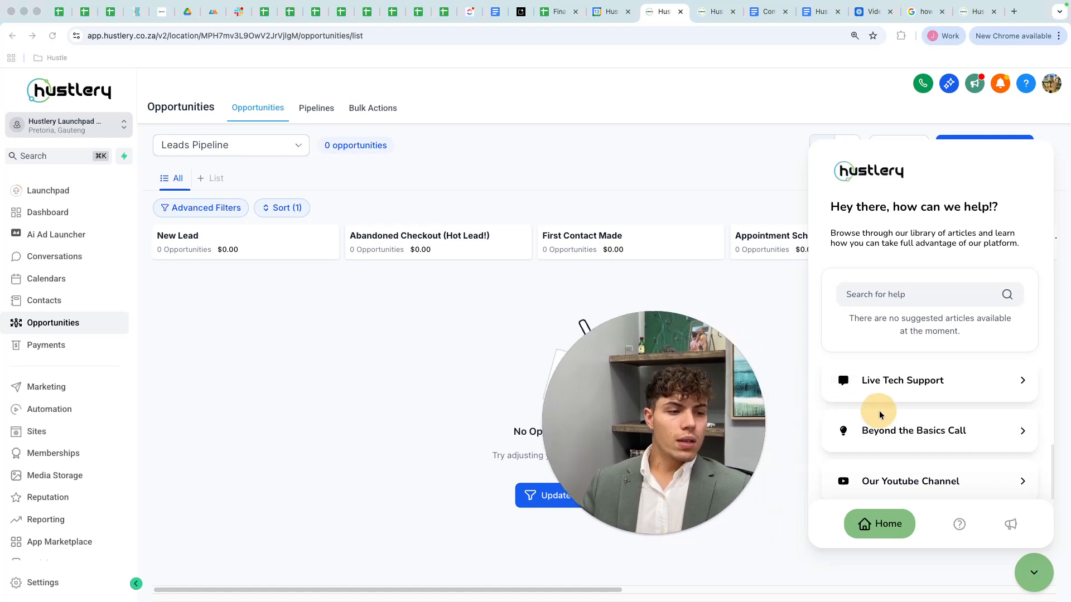
pyautogui.click(904, 382)
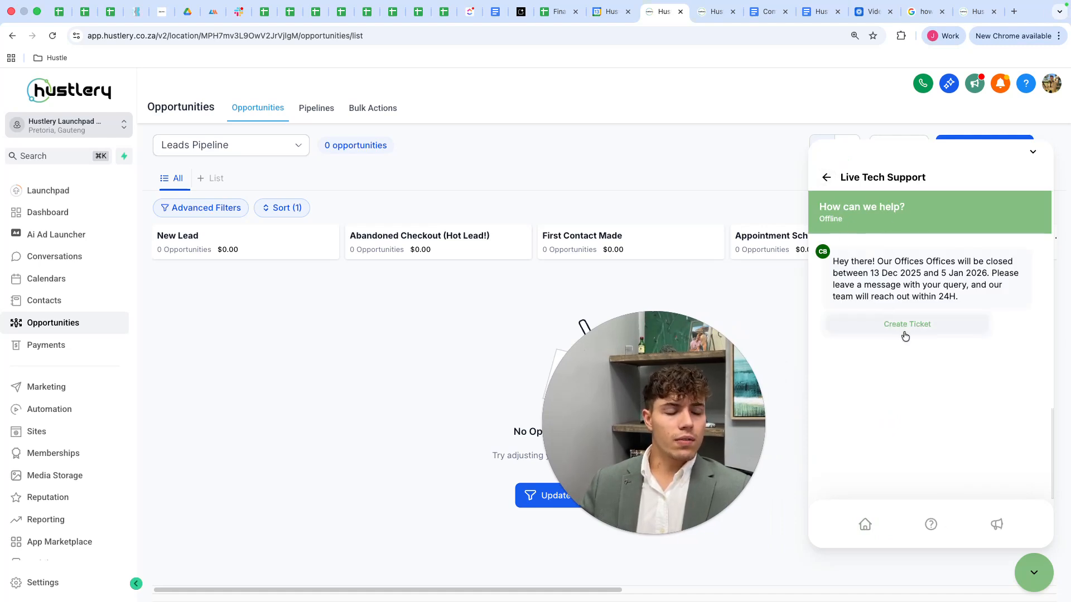
pyautogui.click(826, 178)
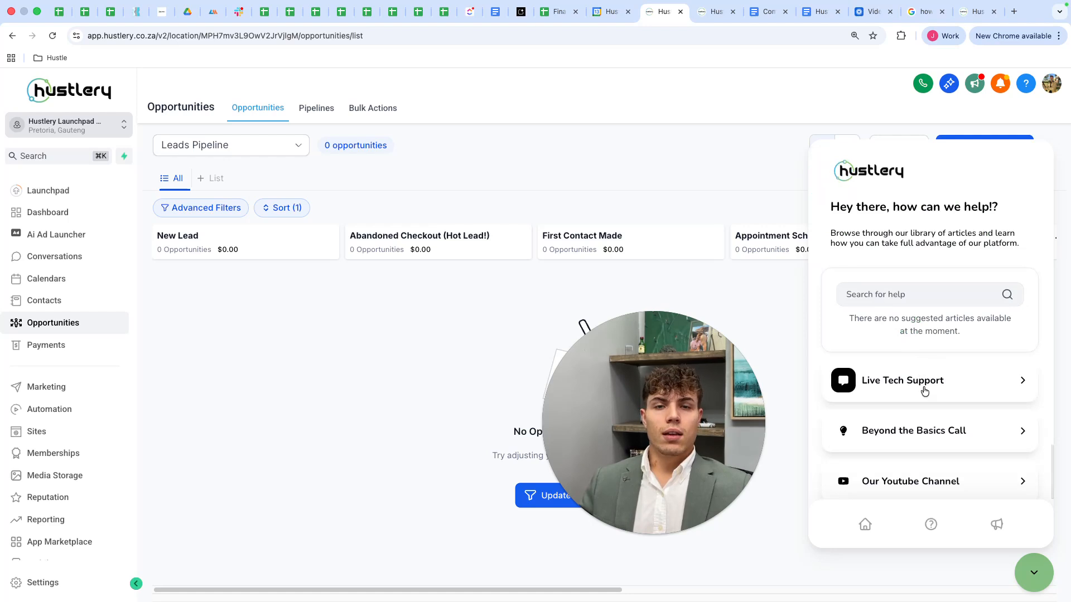
pyautogui.scroll(-3, 985, 435)
pyautogui.scroll(3, 982, 413)
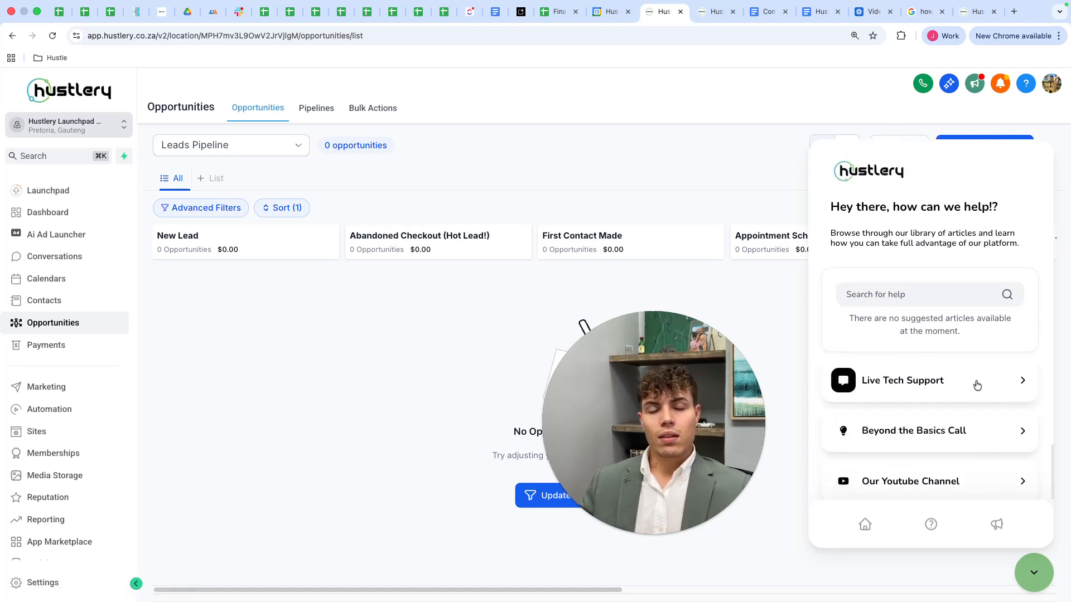
pyautogui.click(1035, 572)
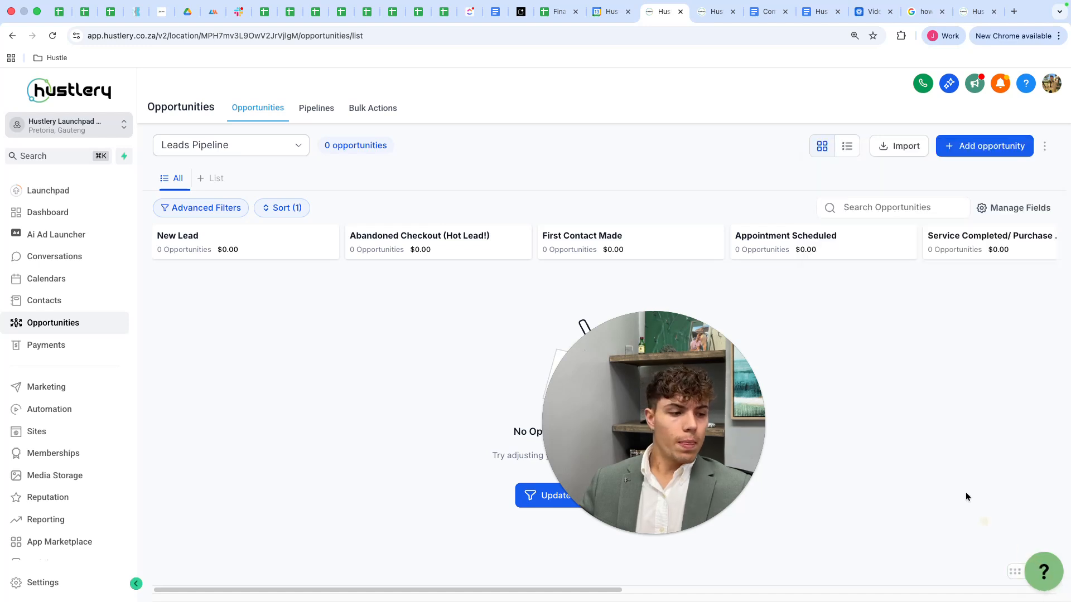